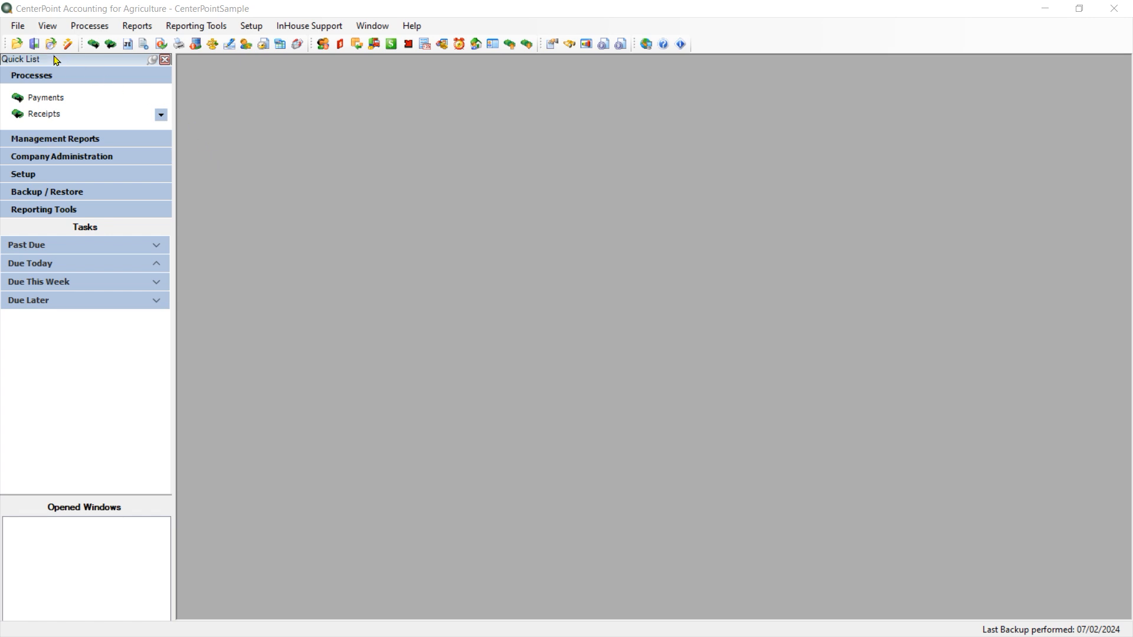
- Open the General preferences for File Attachments and show their database-level settings
click(19, 28)
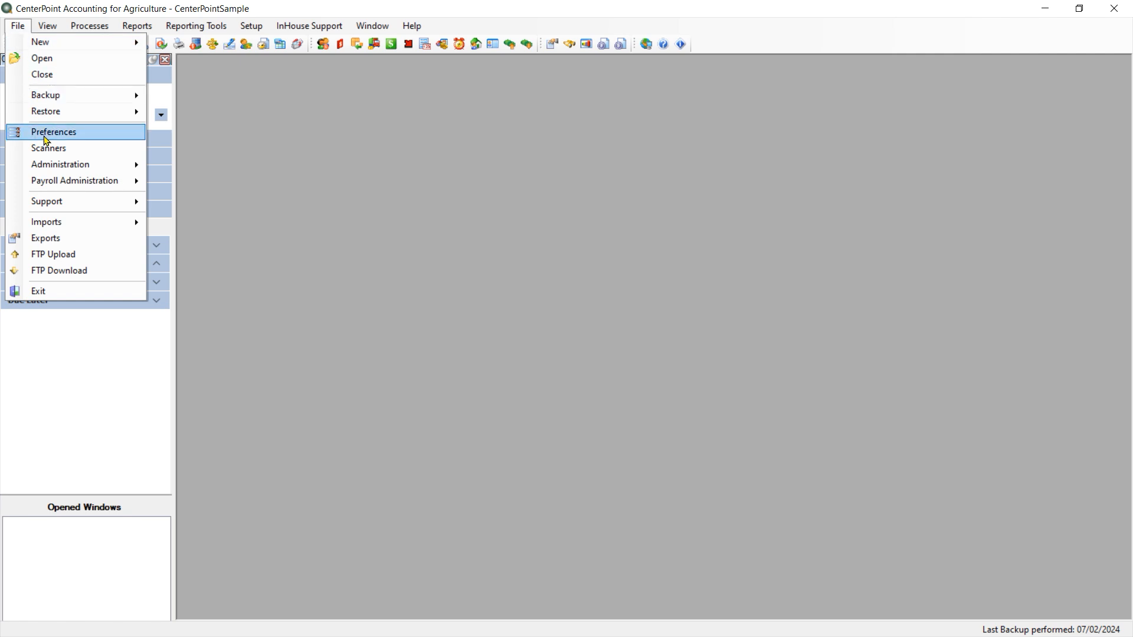
click(45, 133)
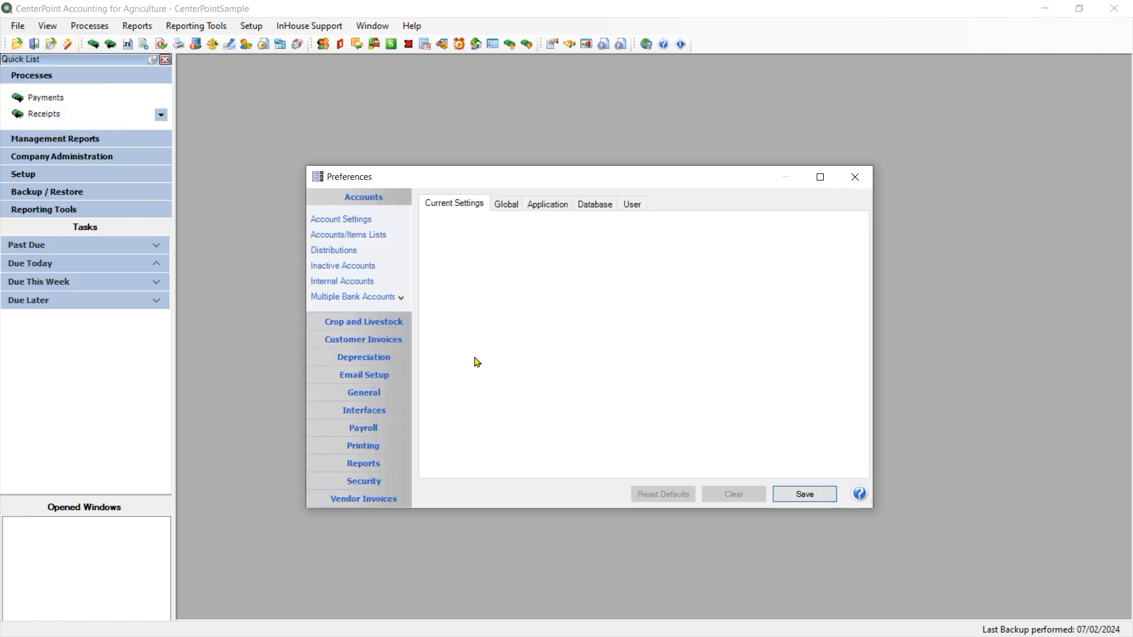
click(364, 393)
click(402, 387)
click(401, 386)
click(340, 371)
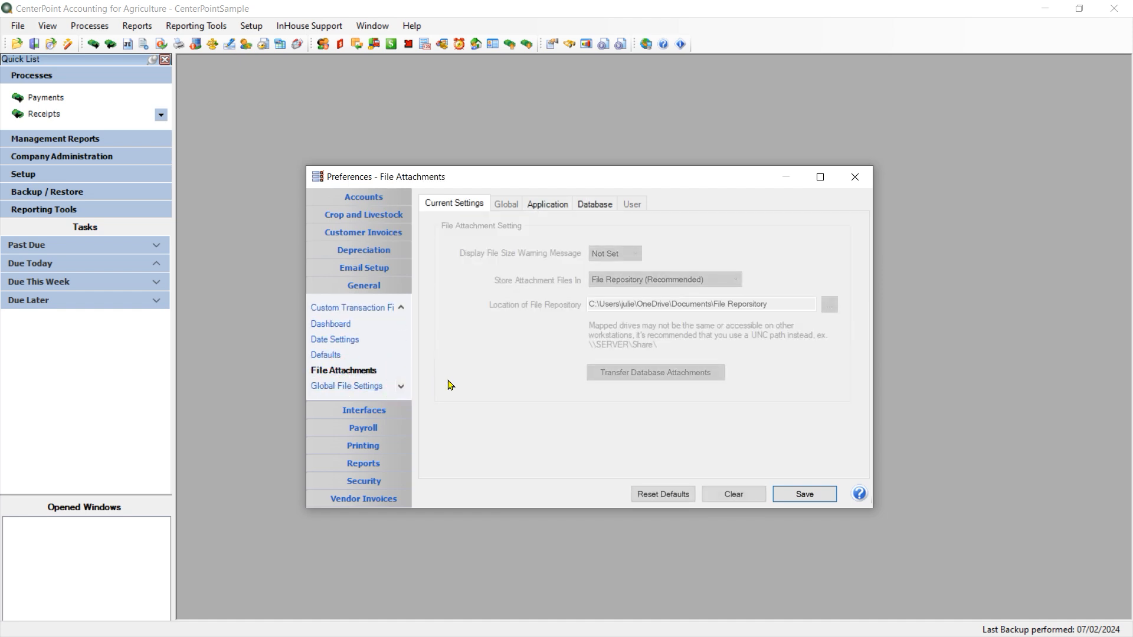
click(595, 204)
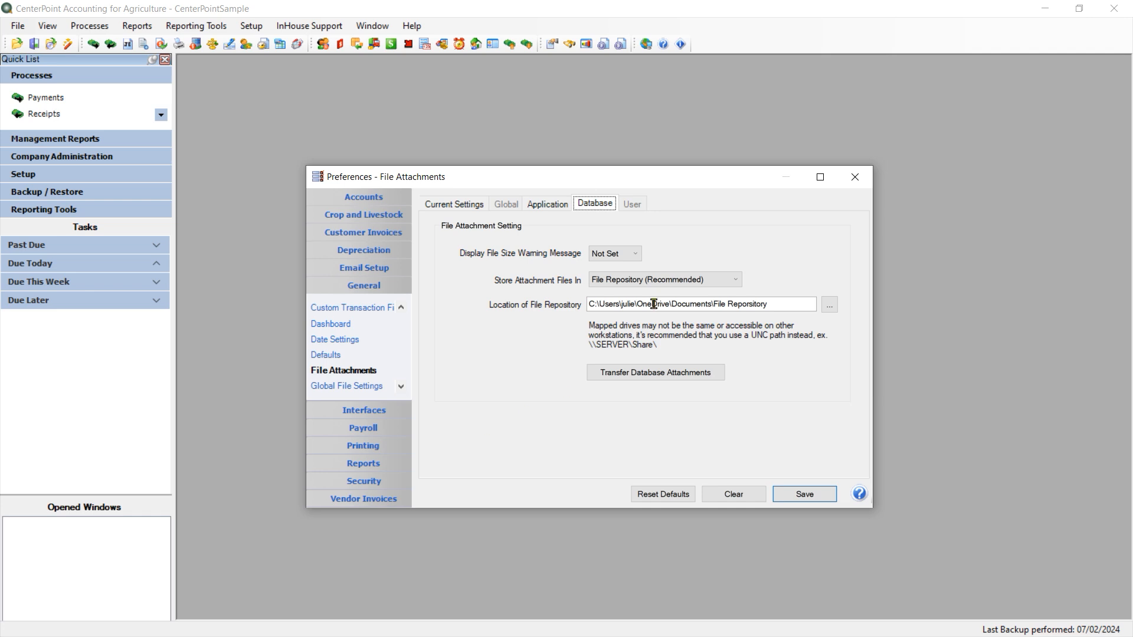
- Set Display File Size Warning Message to Yes and store attachment files in File Repository (Recommended)
click(637, 258)
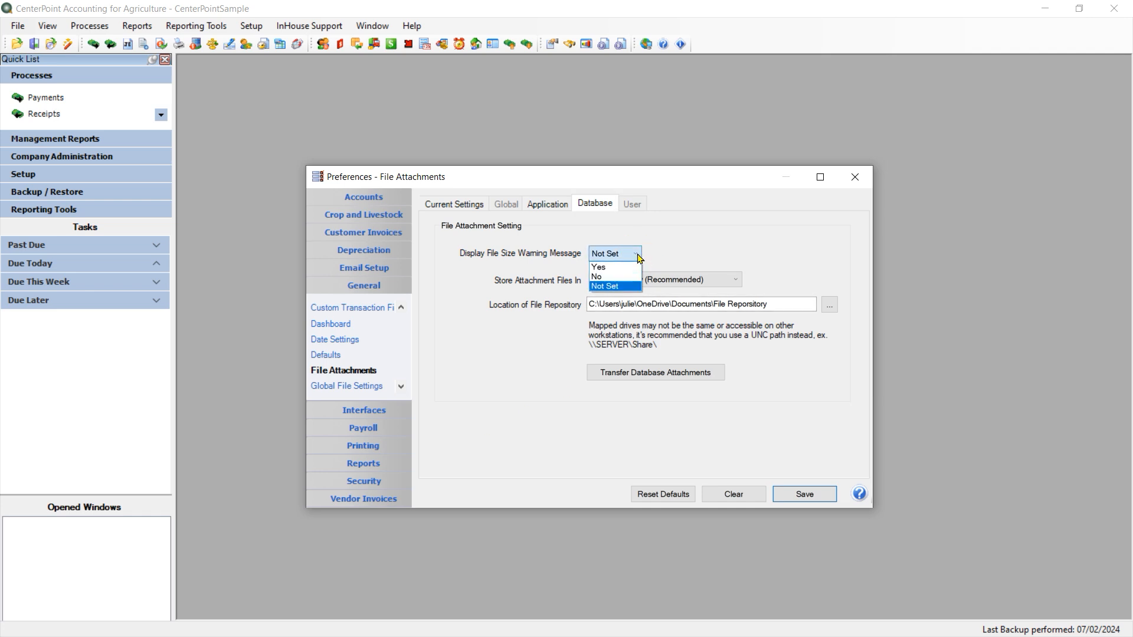
click(599, 267)
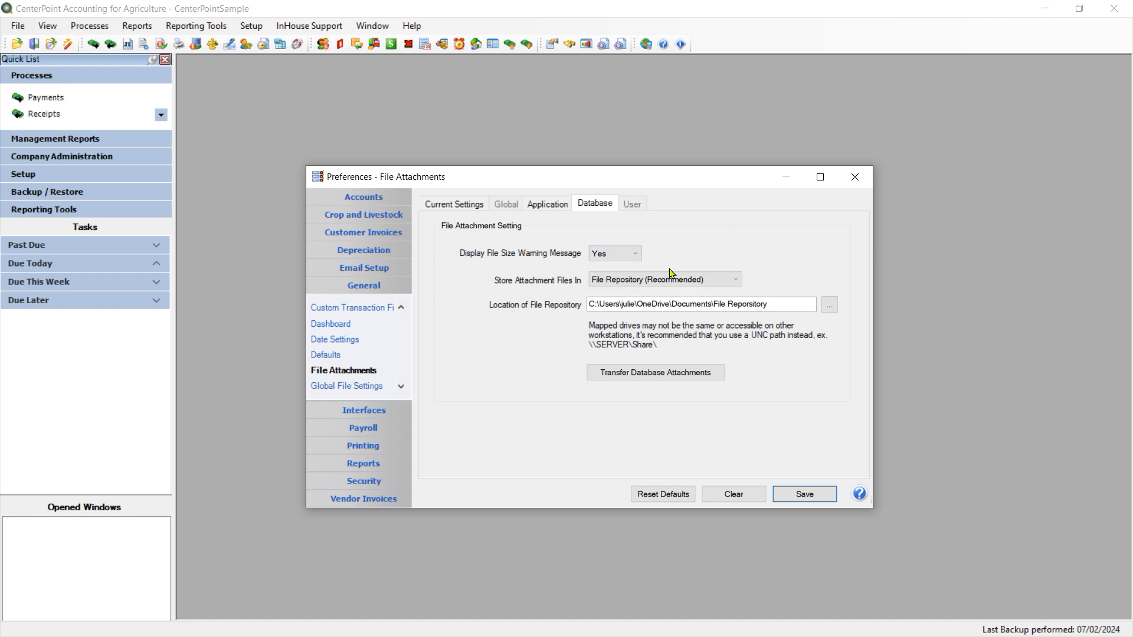
click(739, 285)
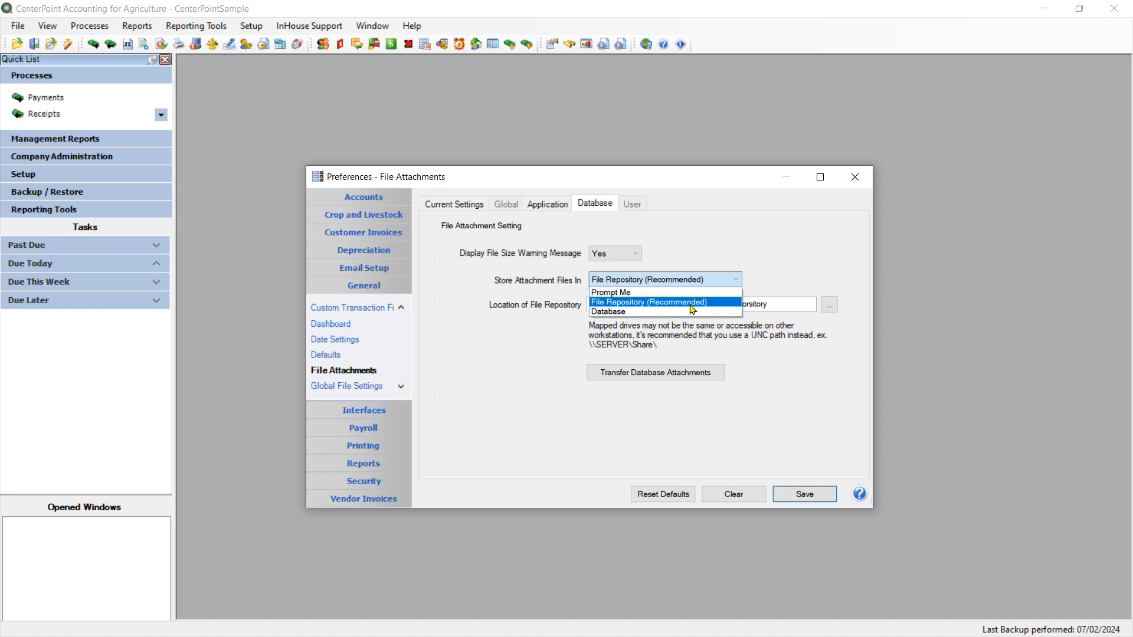
click(692, 303)
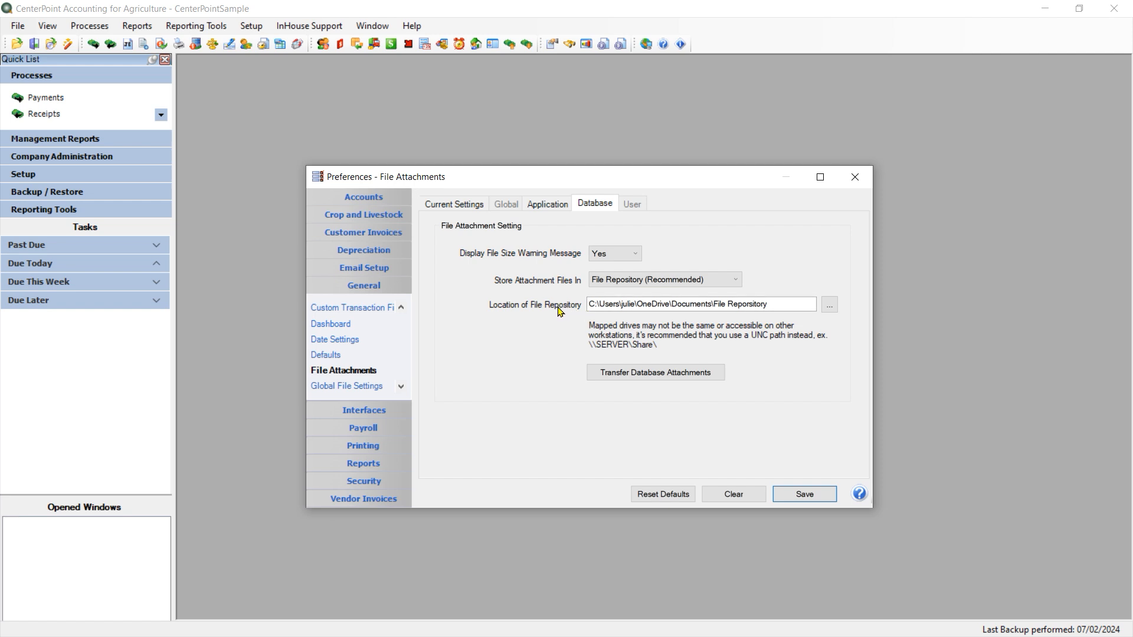
- Choose the File Reporsitory folder in Documents as the file repository location and save the preferences
click(829, 305)
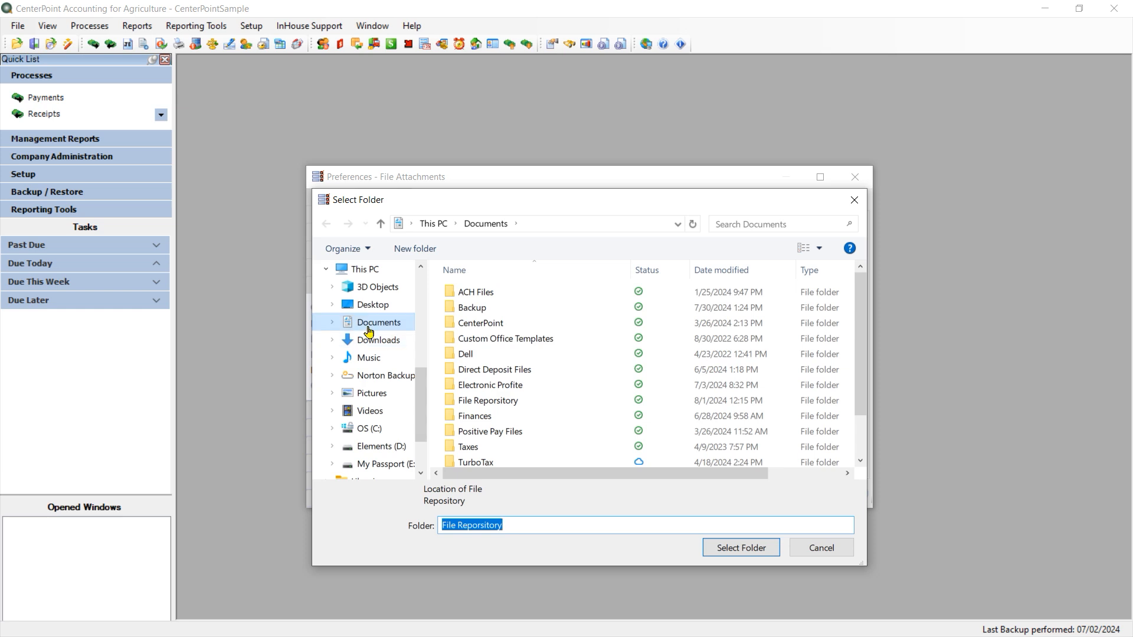
click(369, 330)
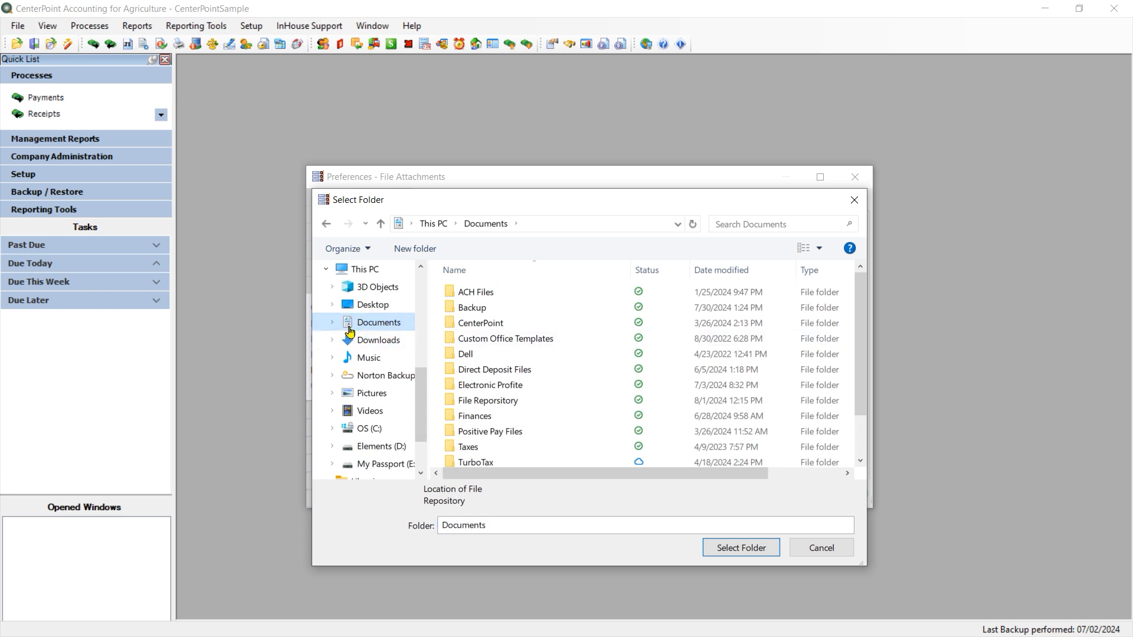
click(485, 402)
click(728, 548)
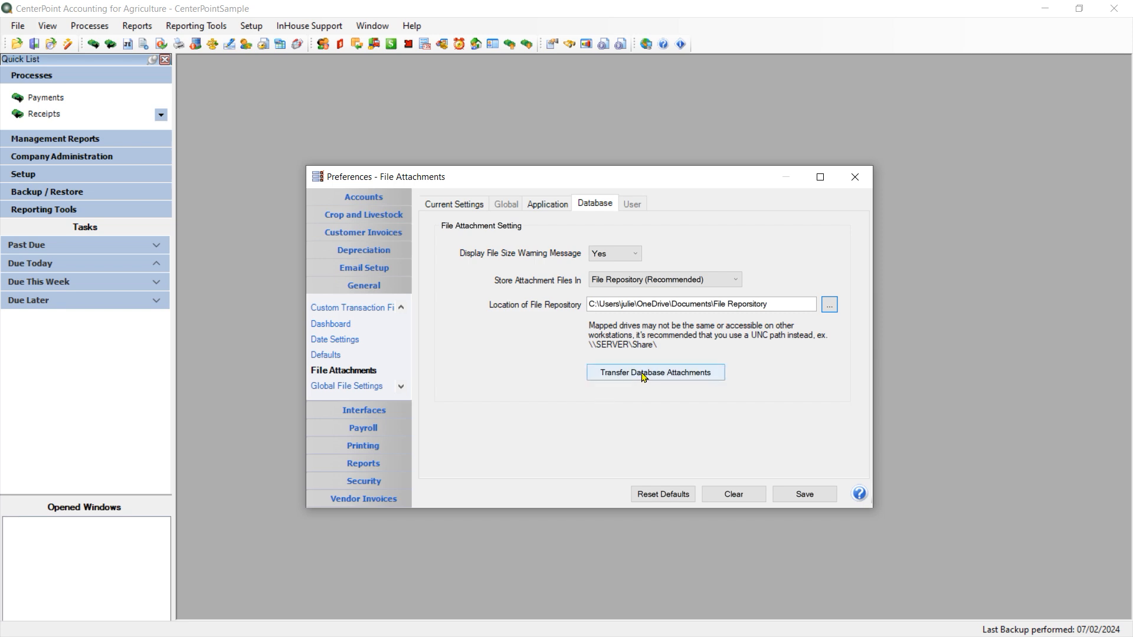
click(803, 495)
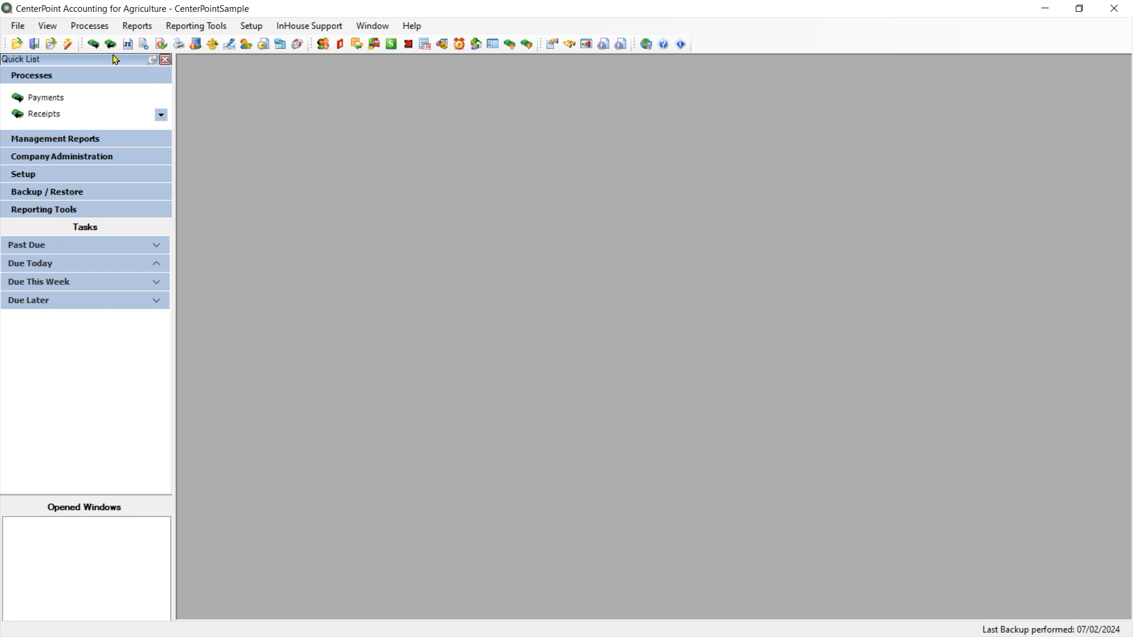
- Open the existing scanner My Scaaner from the Scanners setup for editing
click(19, 26)
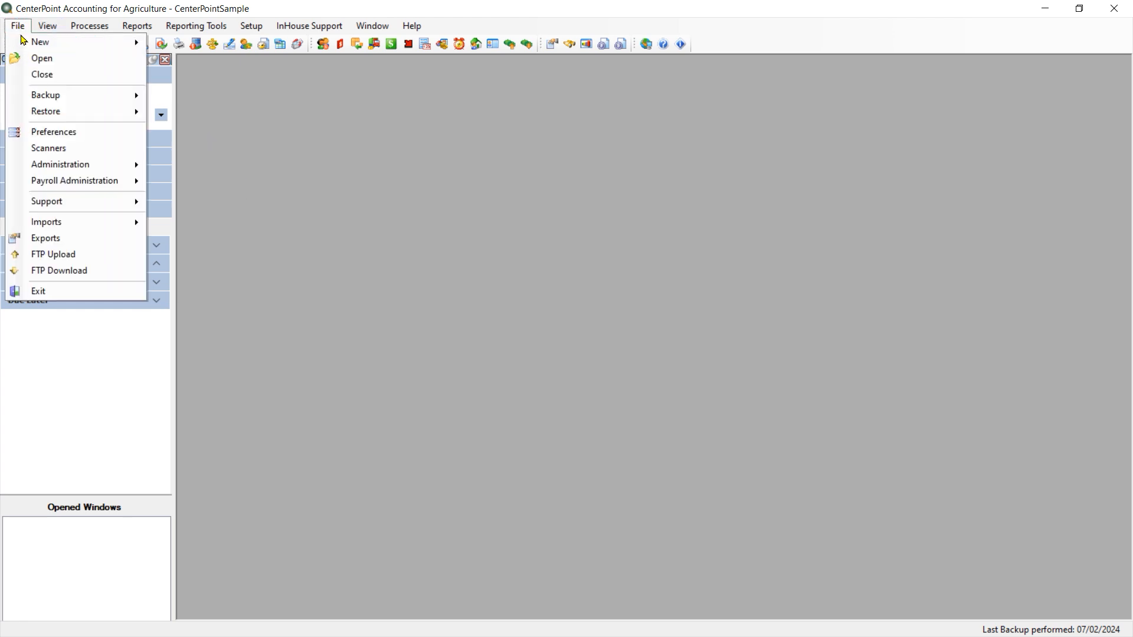
click(52, 148)
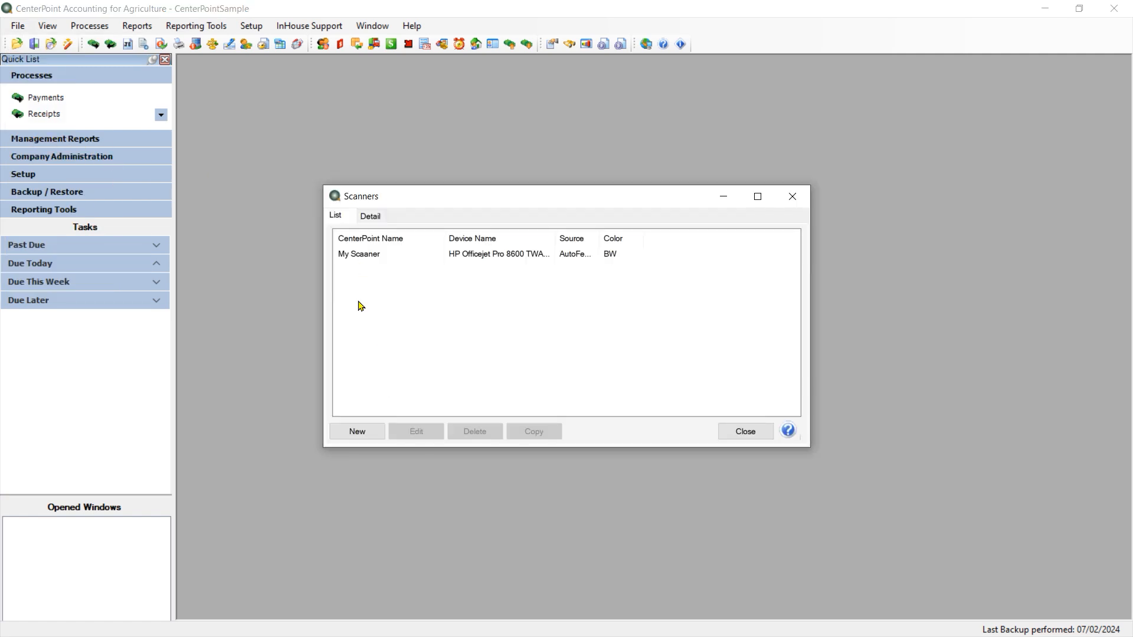
click(374, 255)
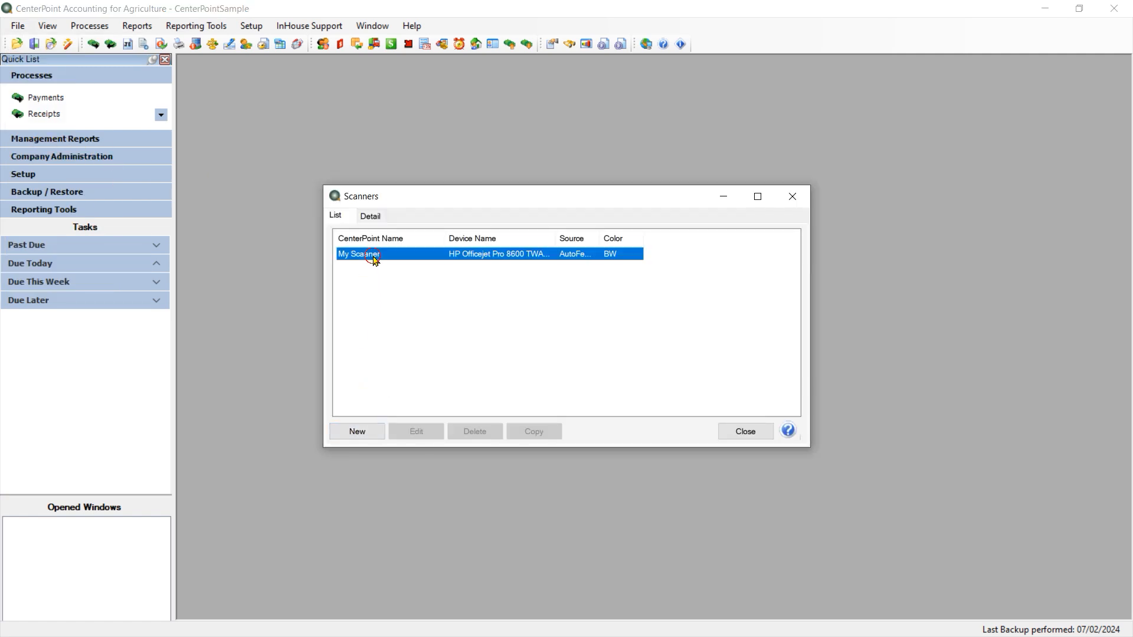
click(425, 435)
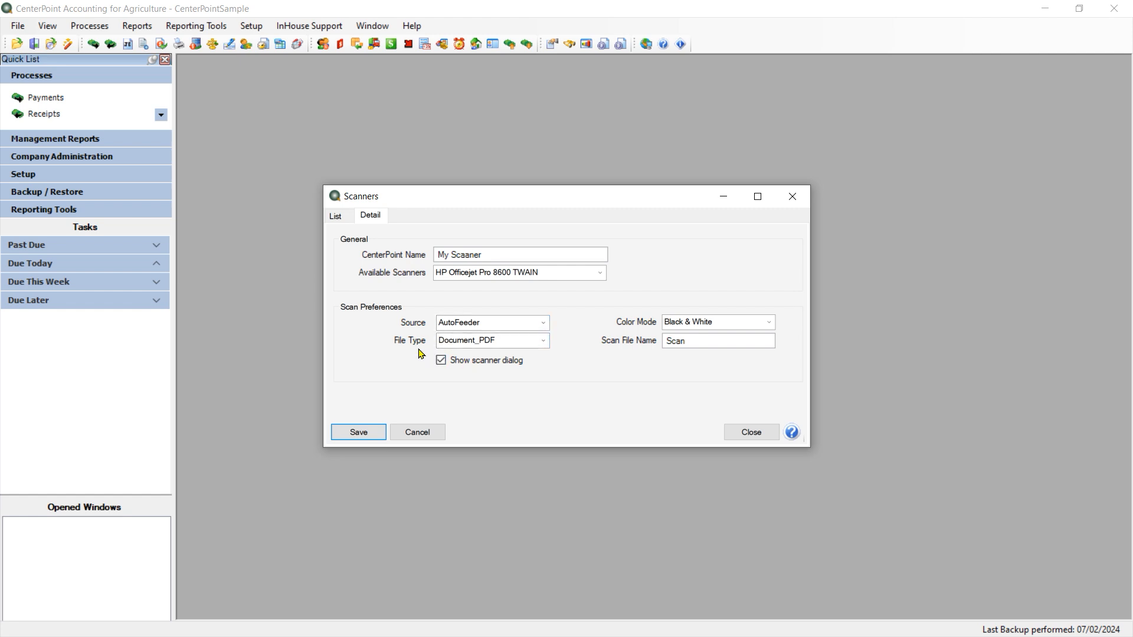
- Keep file type Document_PDF, color mode Black & White and scan file name Scan, save the scanner and close the setup
click(543, 341)
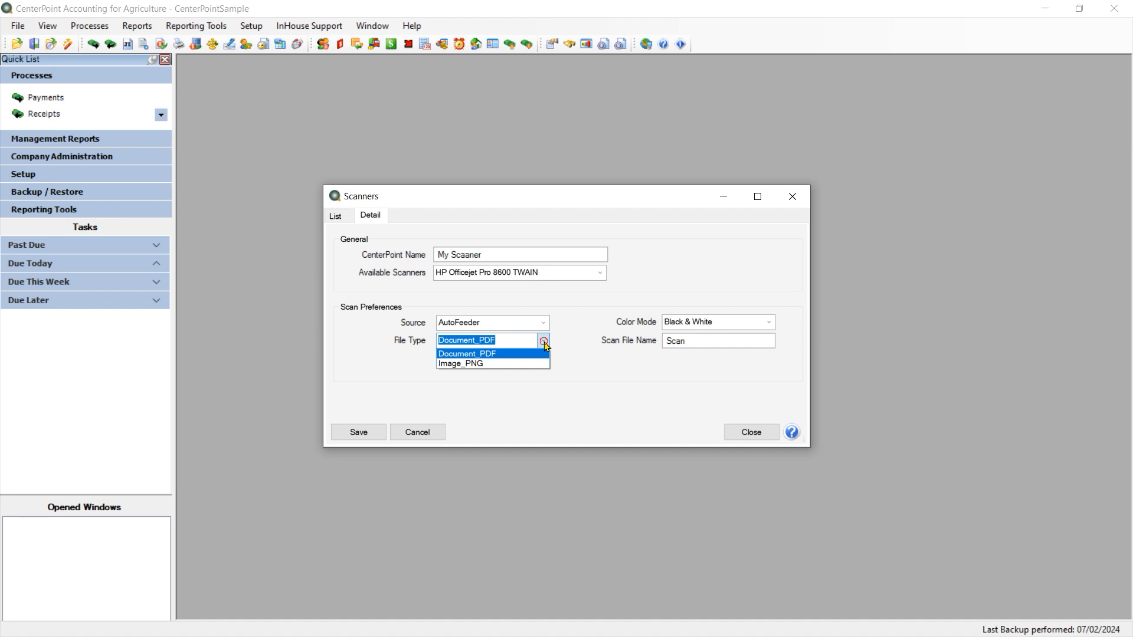
click(544, 346)
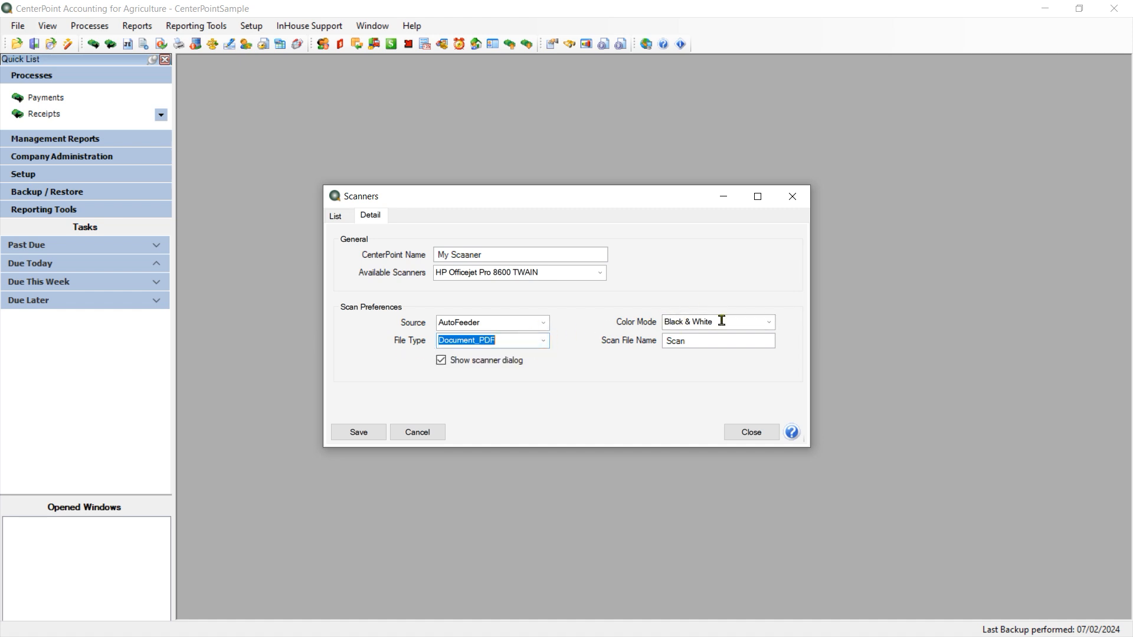
click(667, 320)
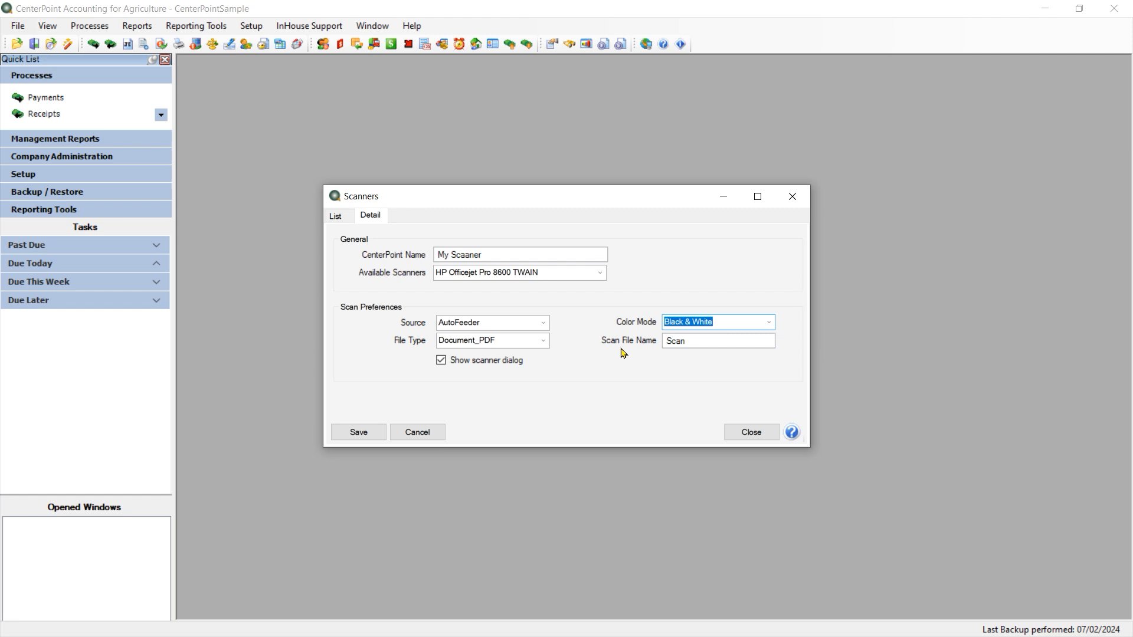
click(693, 341)
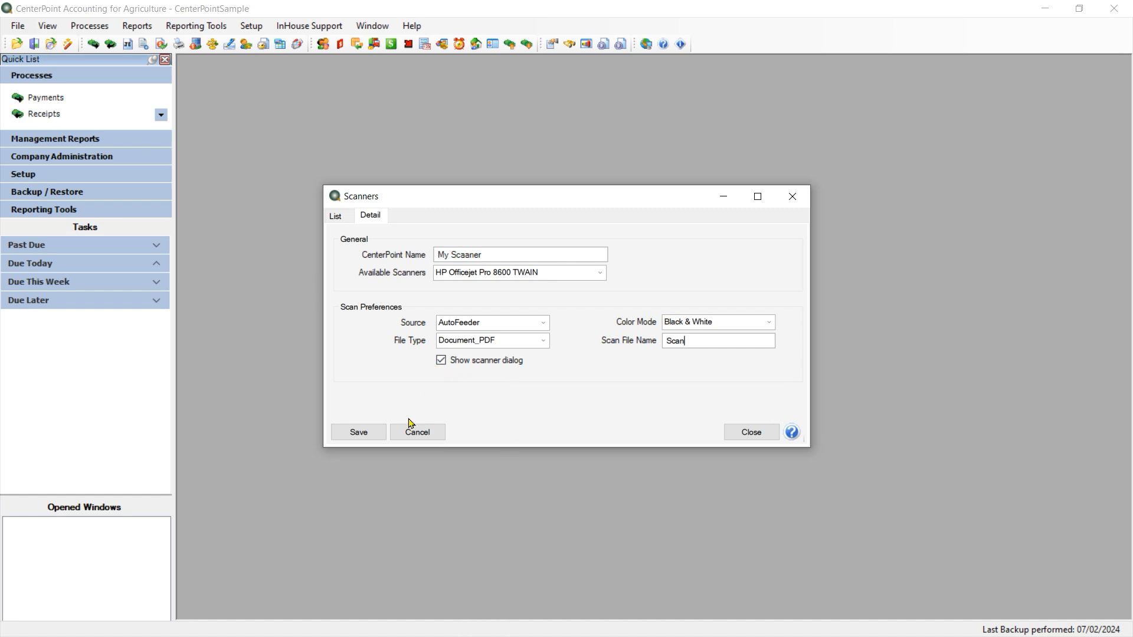
click(359, 432)
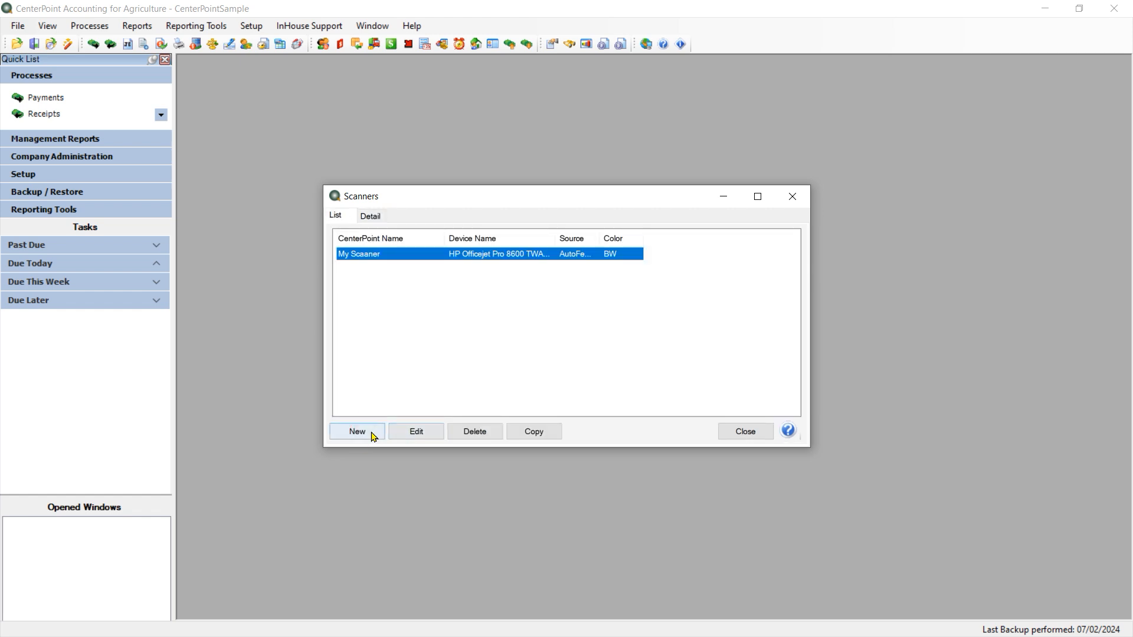
click(743, 433)
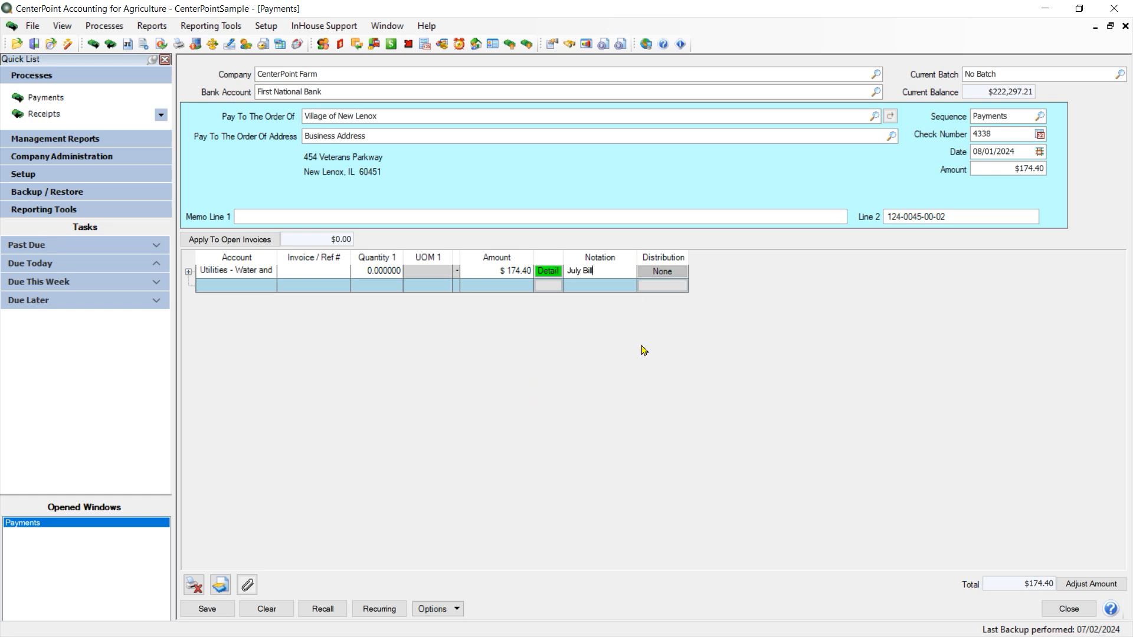
- Scan the water bill into the Village of New Lenox payment with the output type set to Black & White
click(230, 586)
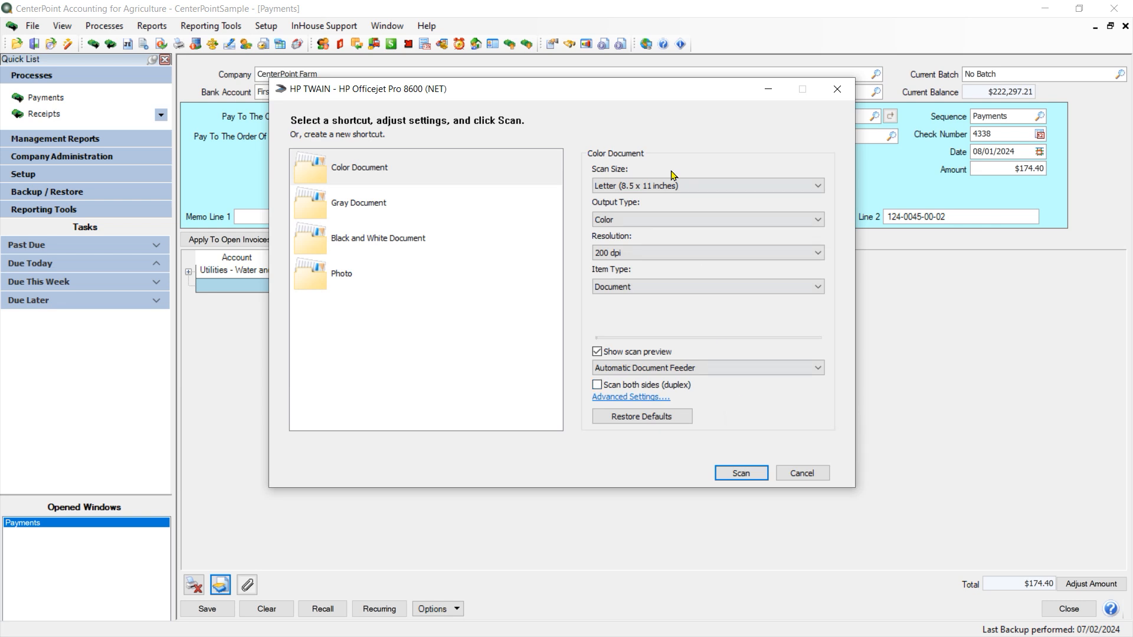
click(657, 222)
click(652, 250)
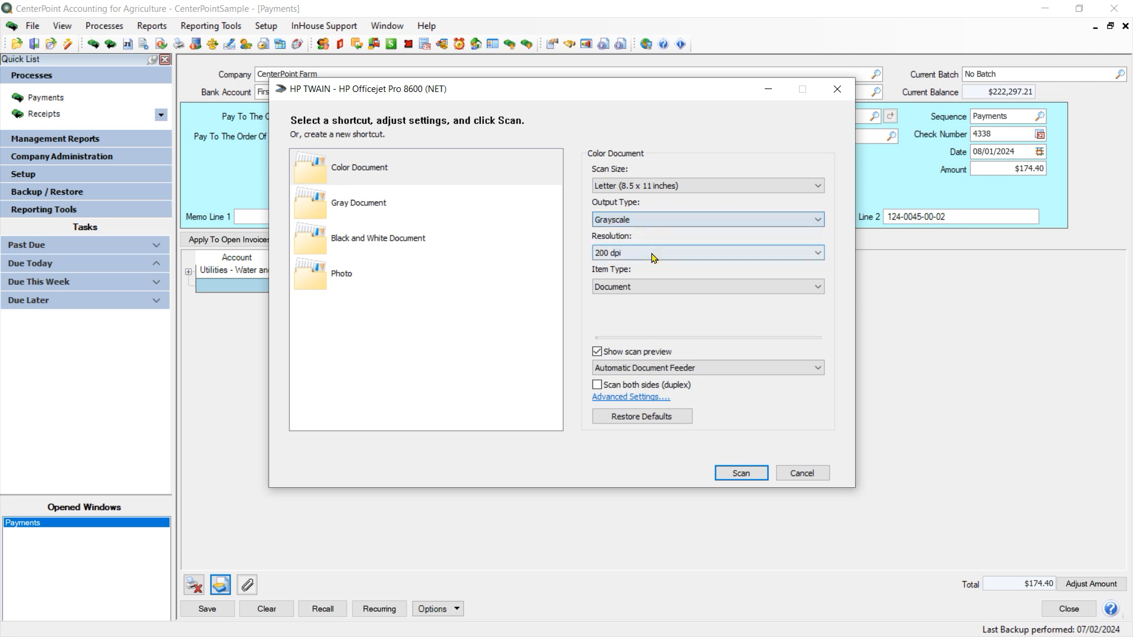
click(652, 221)
click(645, 258)
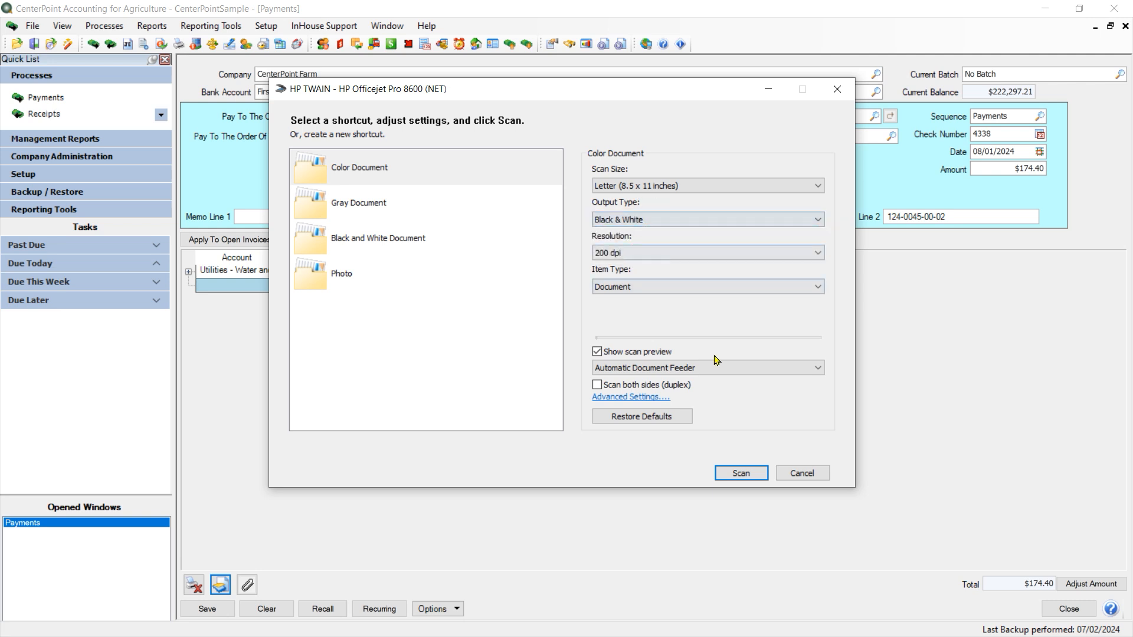
click(740, 475)
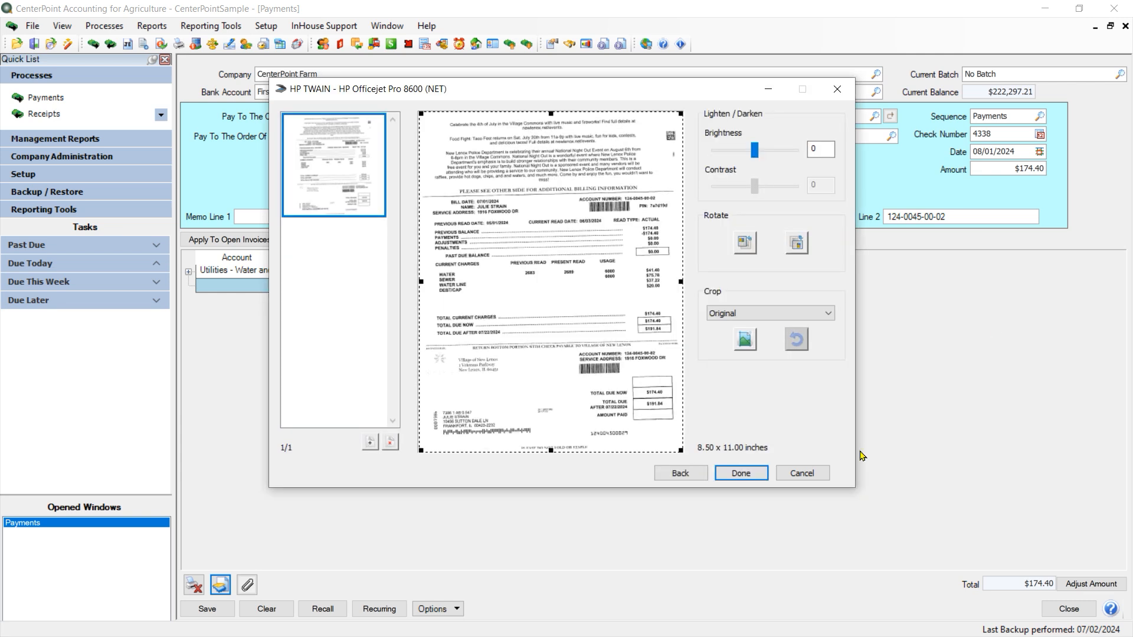
click(748, 480)
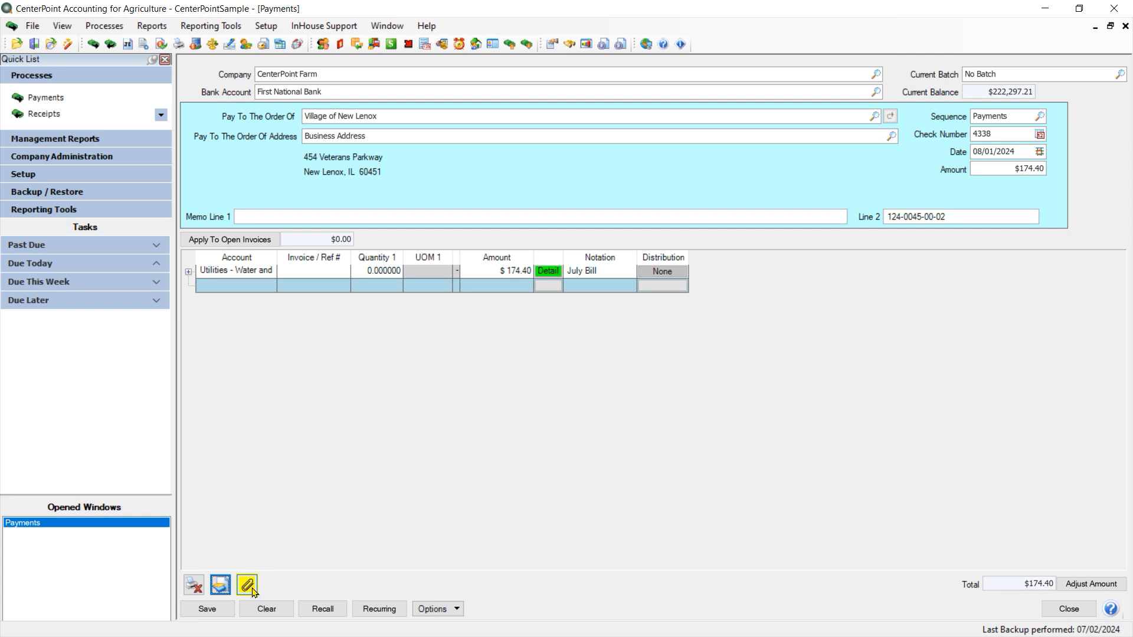
- Add the new tag "water" to the payment's scanned PDF attachment, accept the attachments and save the payment
click(248, 586)
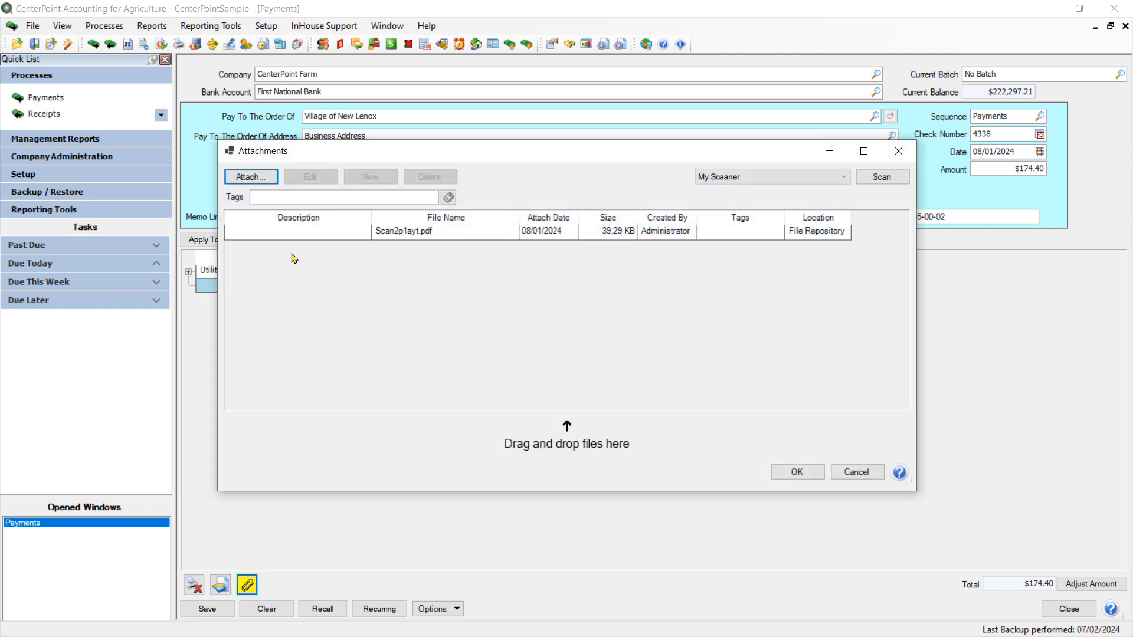
click(475, 243)
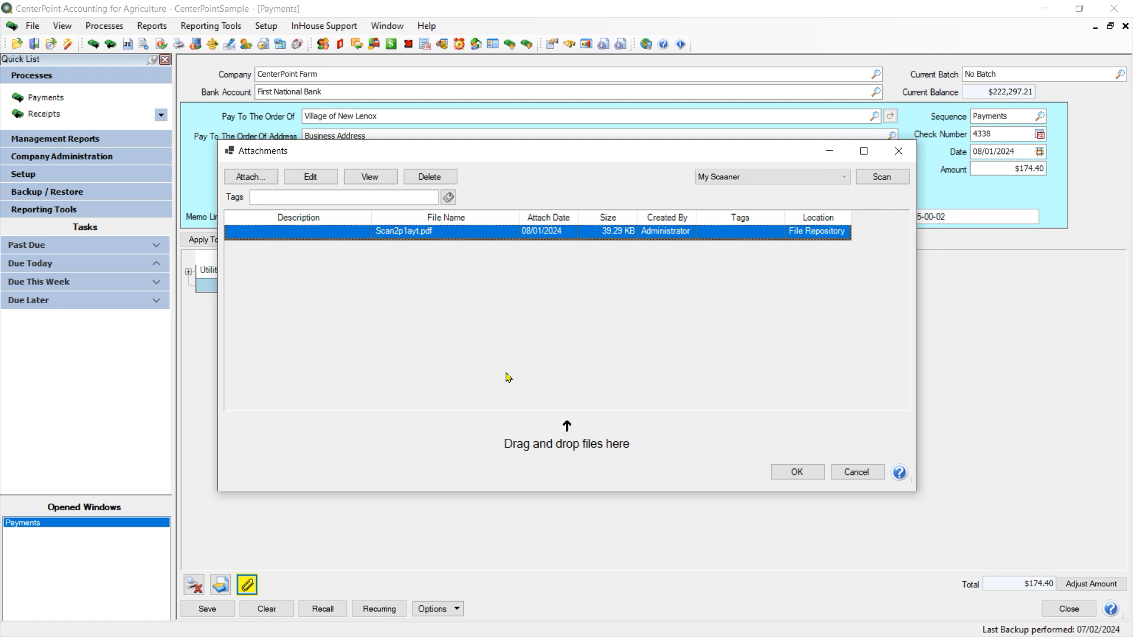
click(304, 176)
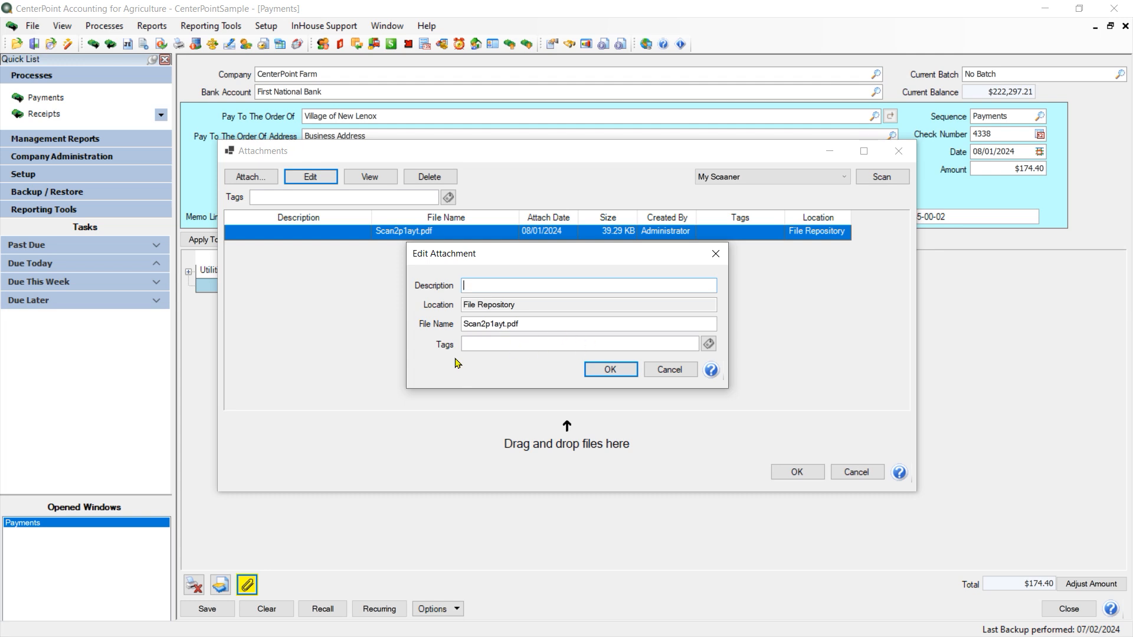
click(509, 348)
text(water)
key(Return)
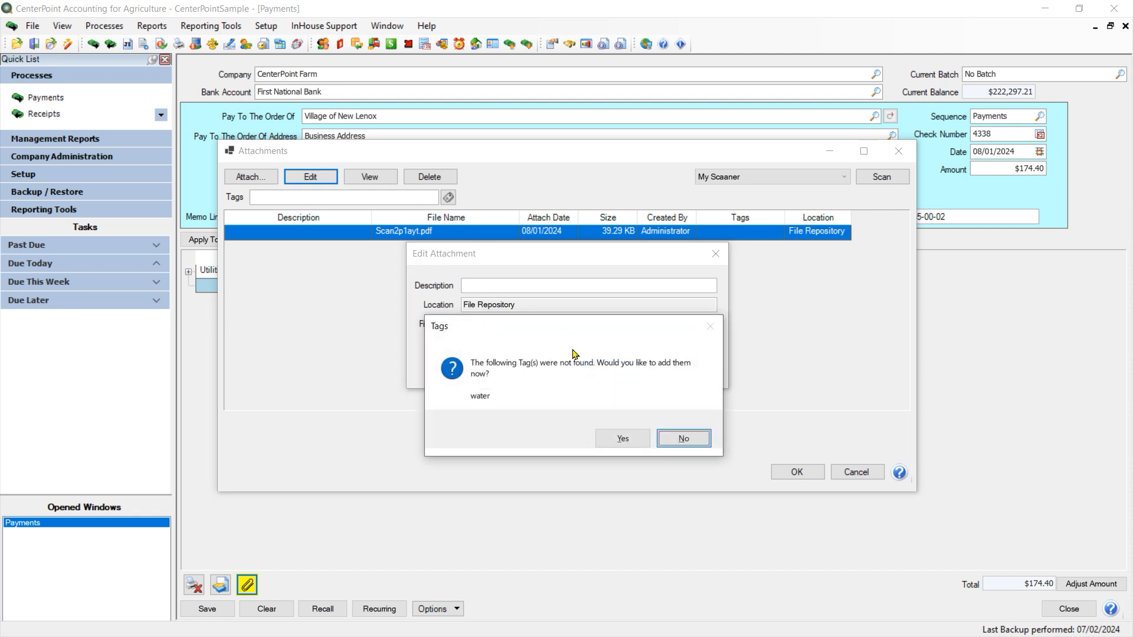
click(623, 439)
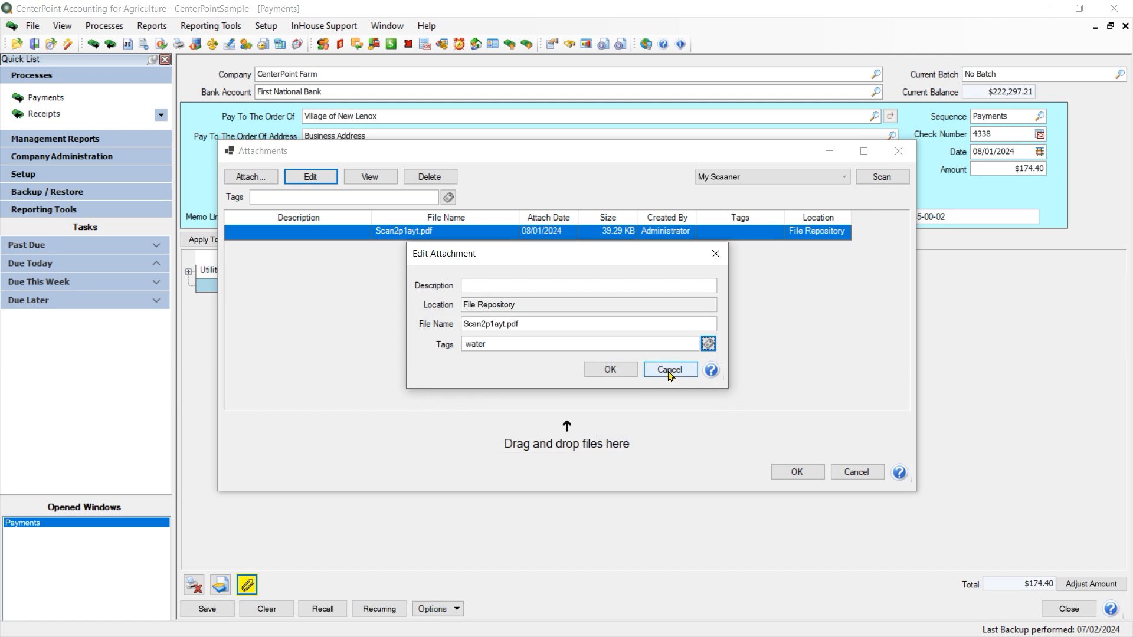
click(611, 371)
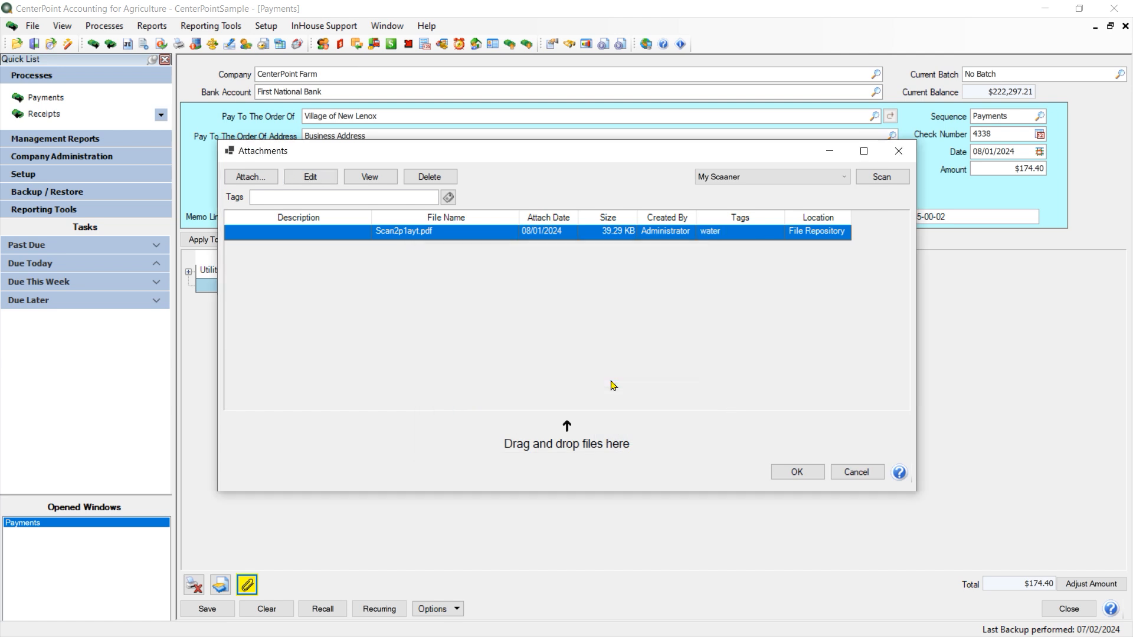
click(787, 476)
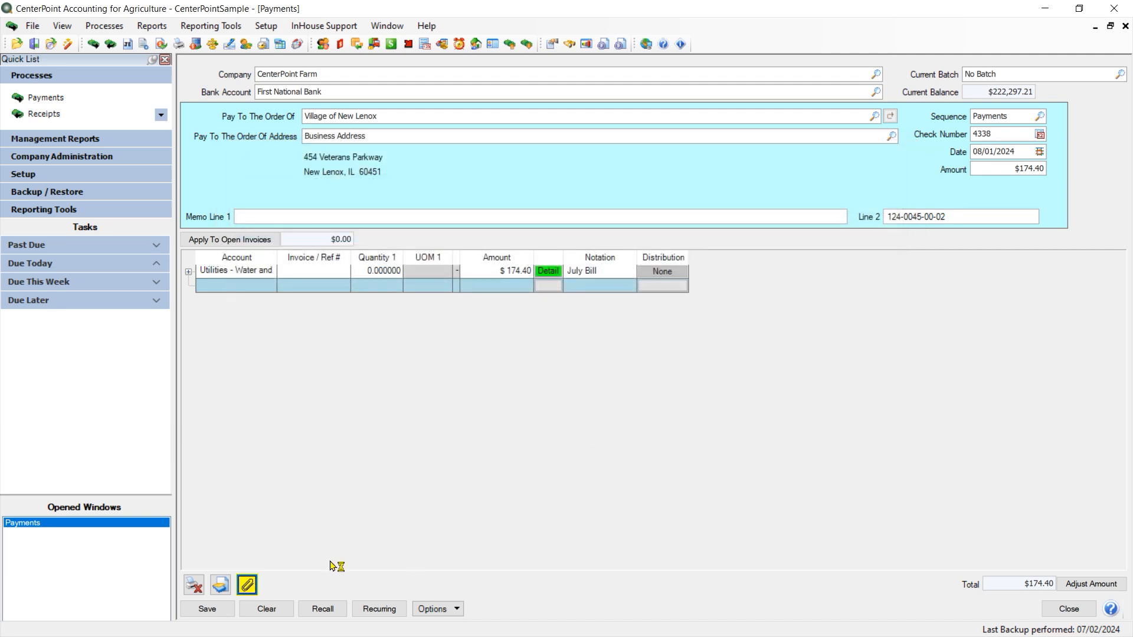
click(228, 614)
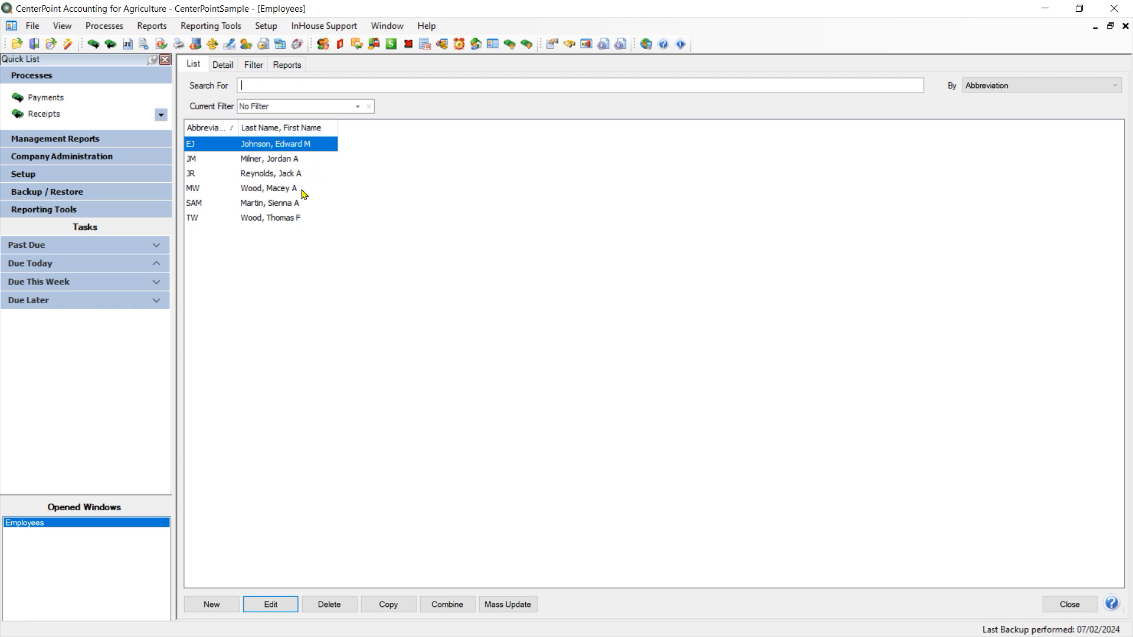
- Attach the Electronic W2 Consent PDF to employee EJ's record, accept the attachments, save the record and close the employee list
click(278, 604)
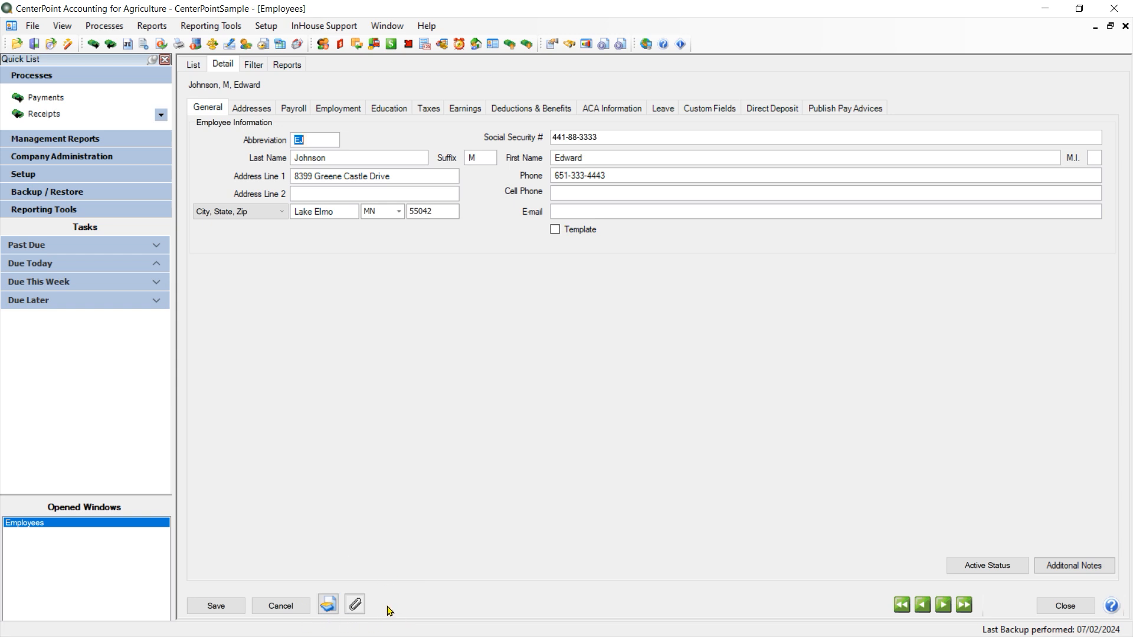
click(356, 608)
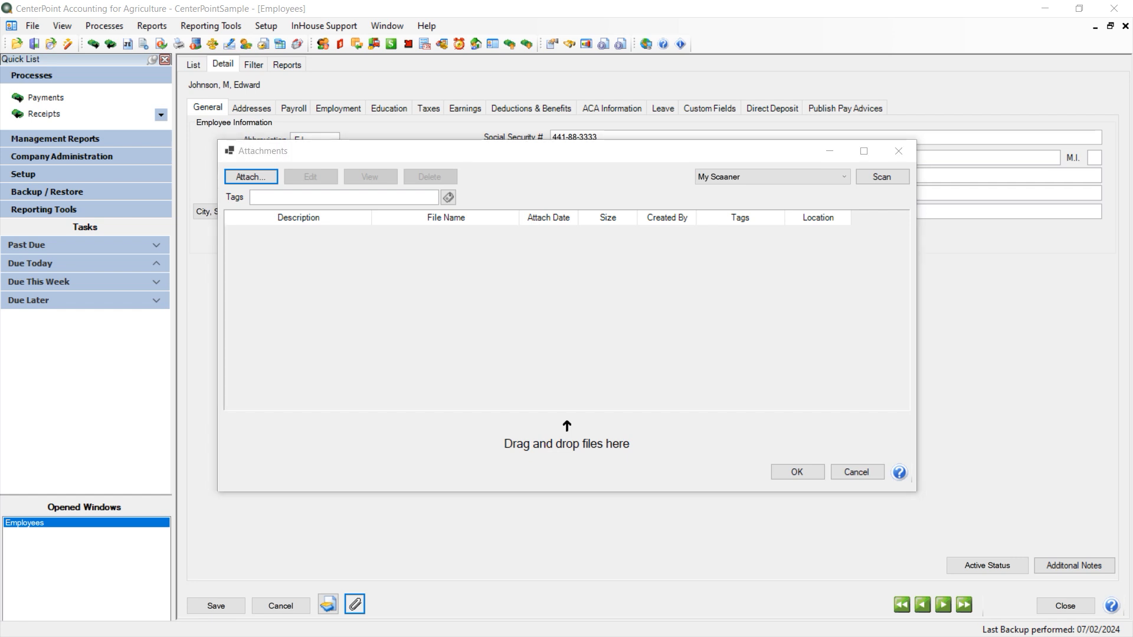
drag(1130, 399, 546, 349)
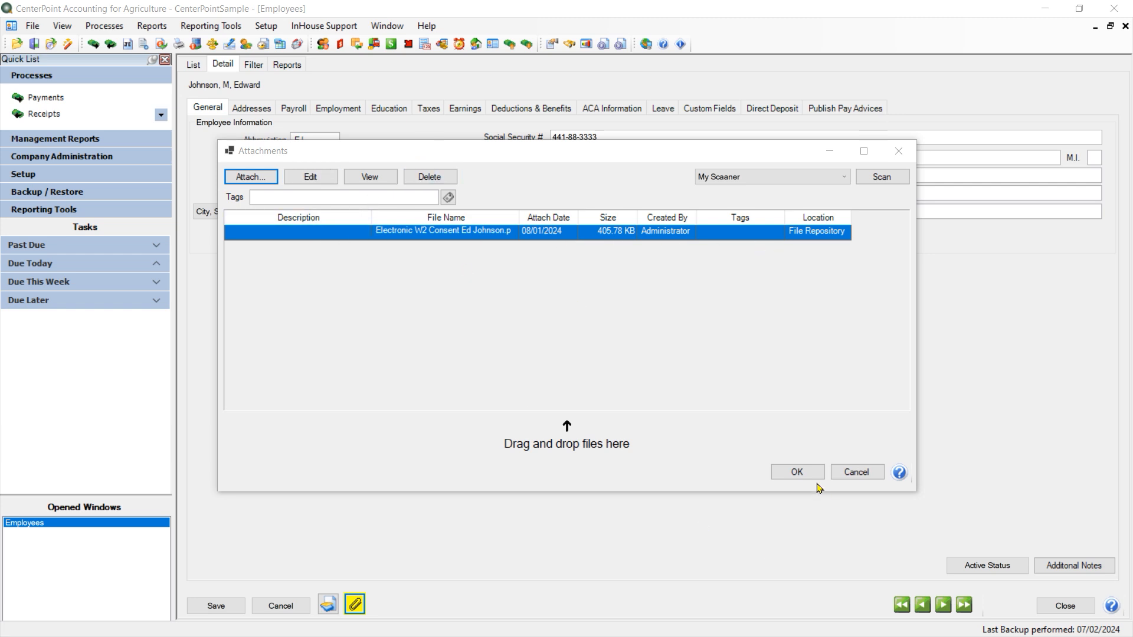
click(797, 474)
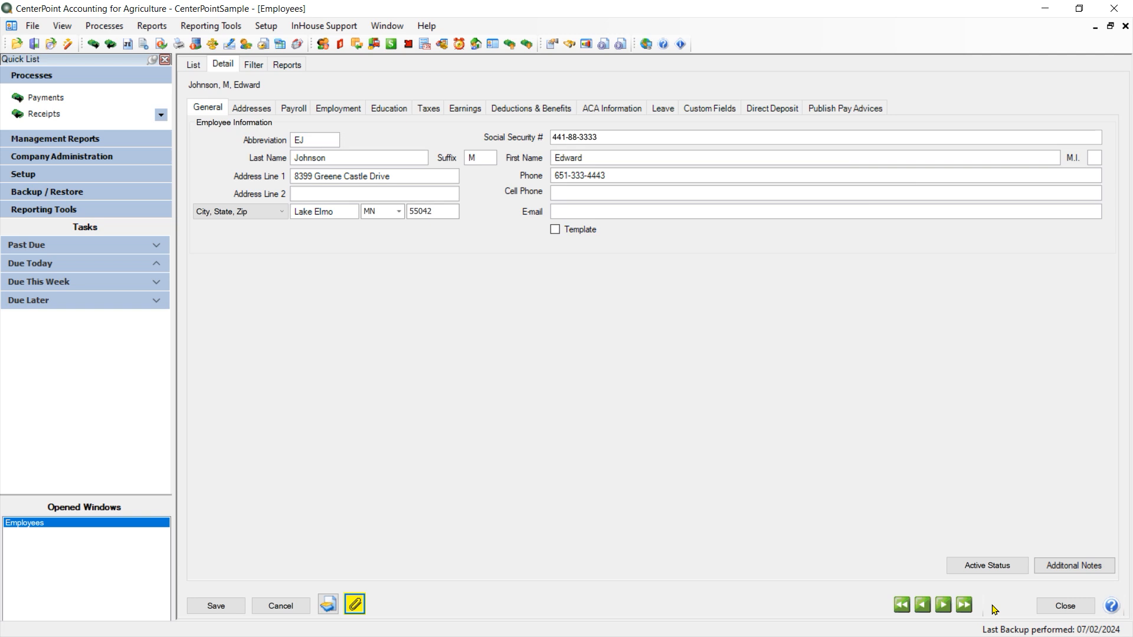
click(229, 606)
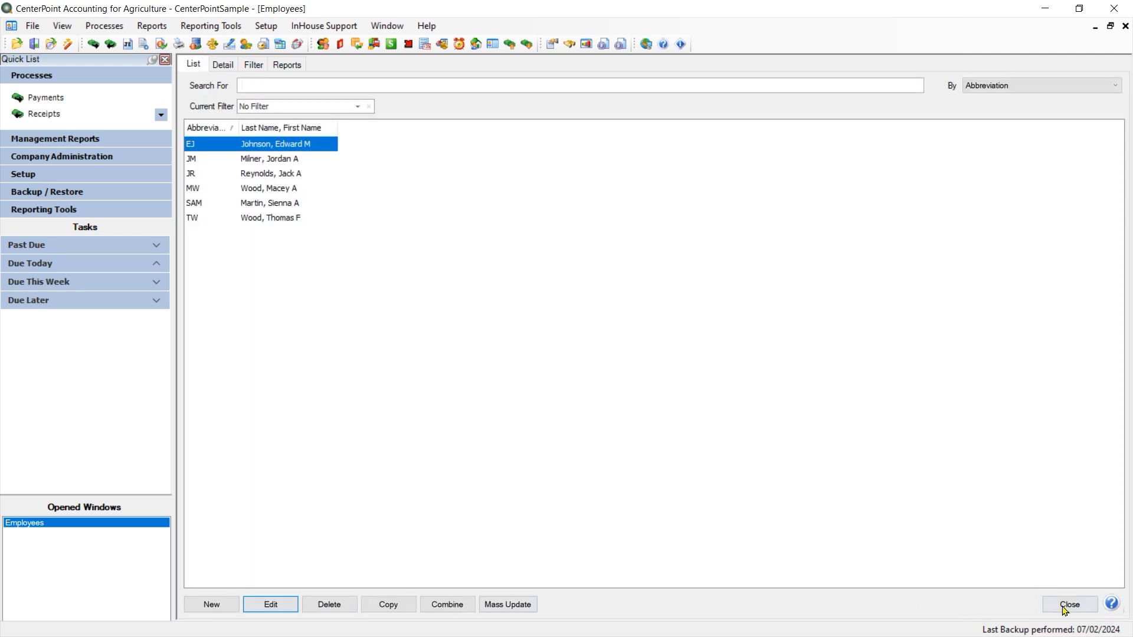
click(1063, 606)
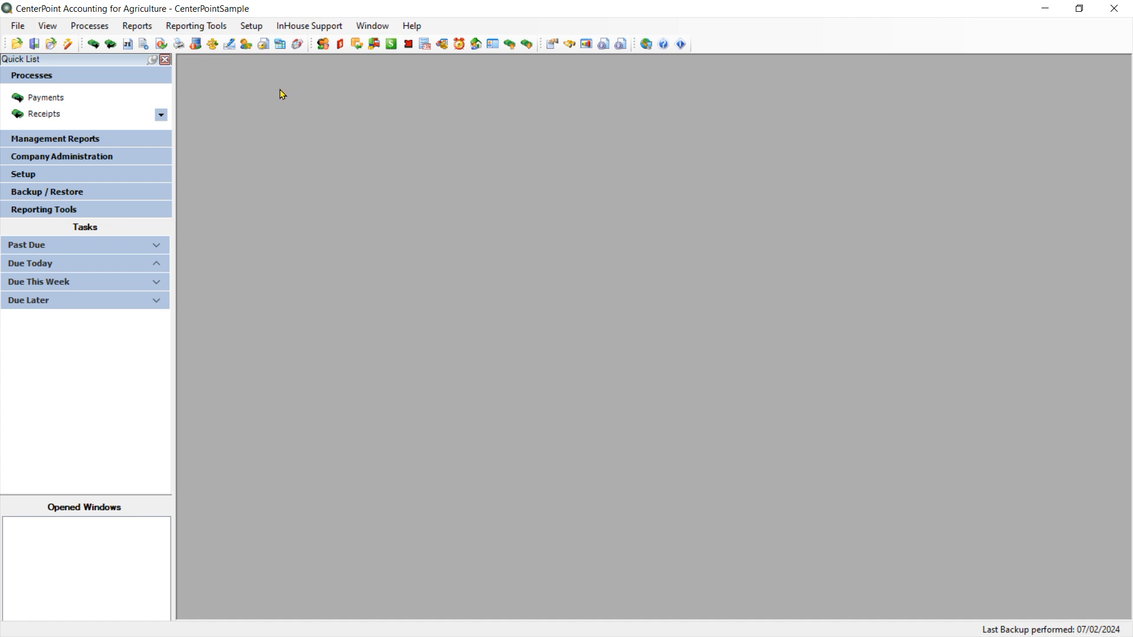
- Open File Attachments Maintenance to list the attachments from all screens
click(258, 30)
mouse_move(281, 225)
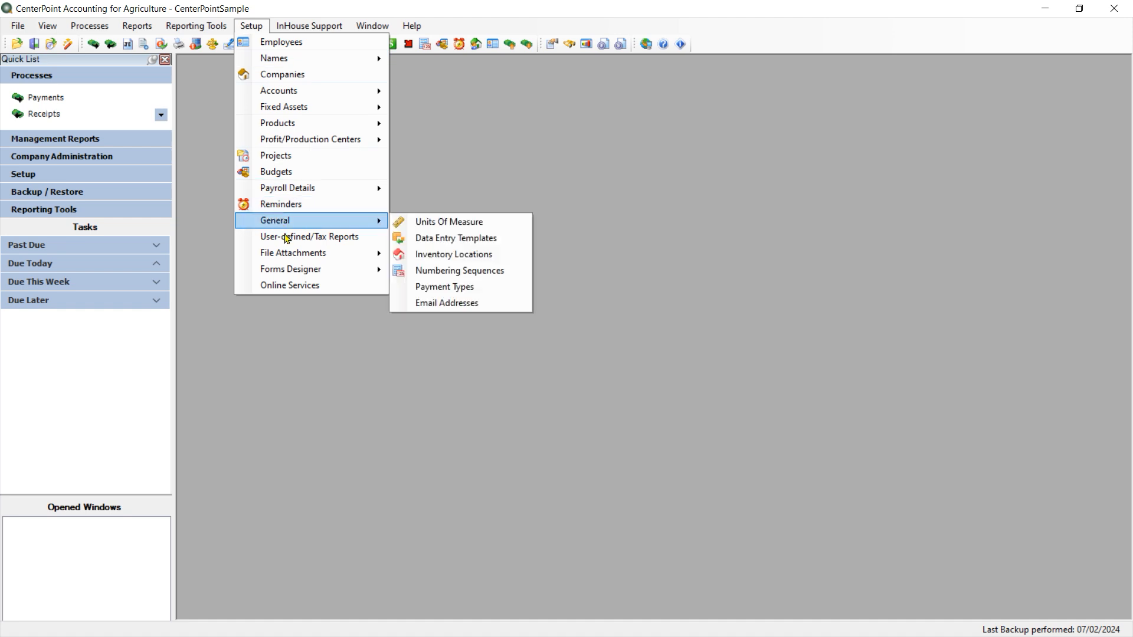
mouse_move(293, 254)
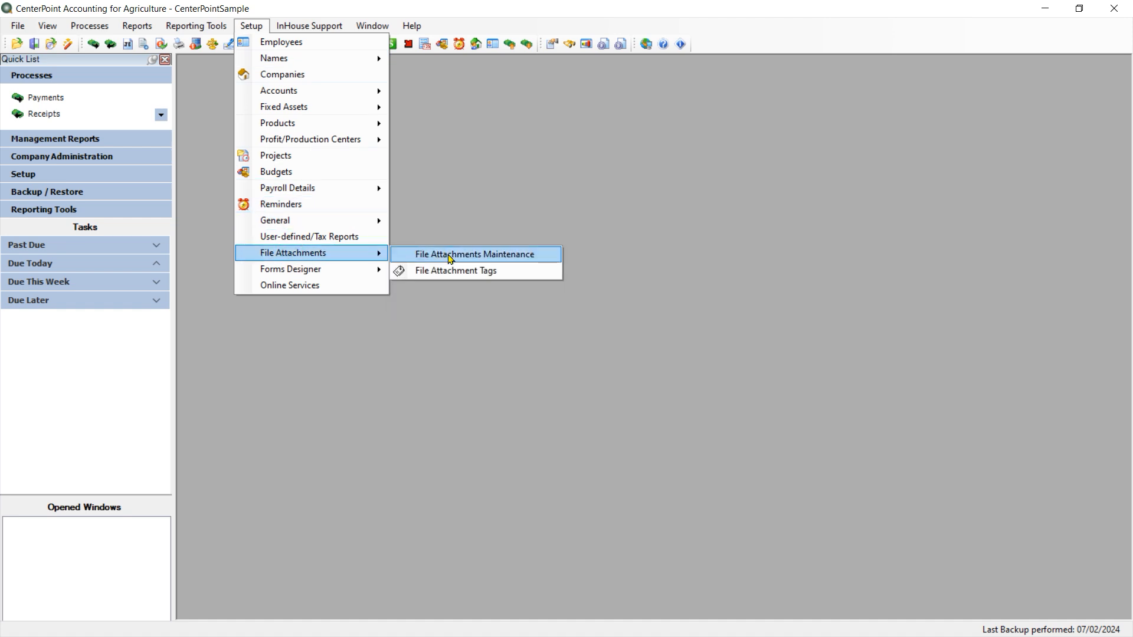
click(450, 260)
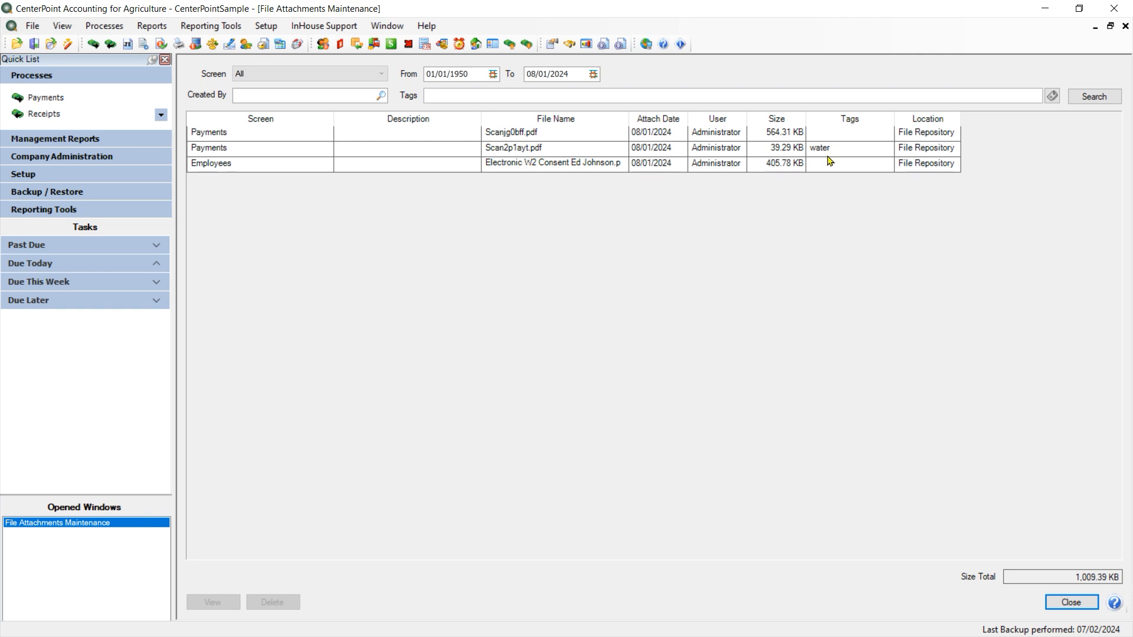
click(566, 96)
text(water)
double_click(898, 96)
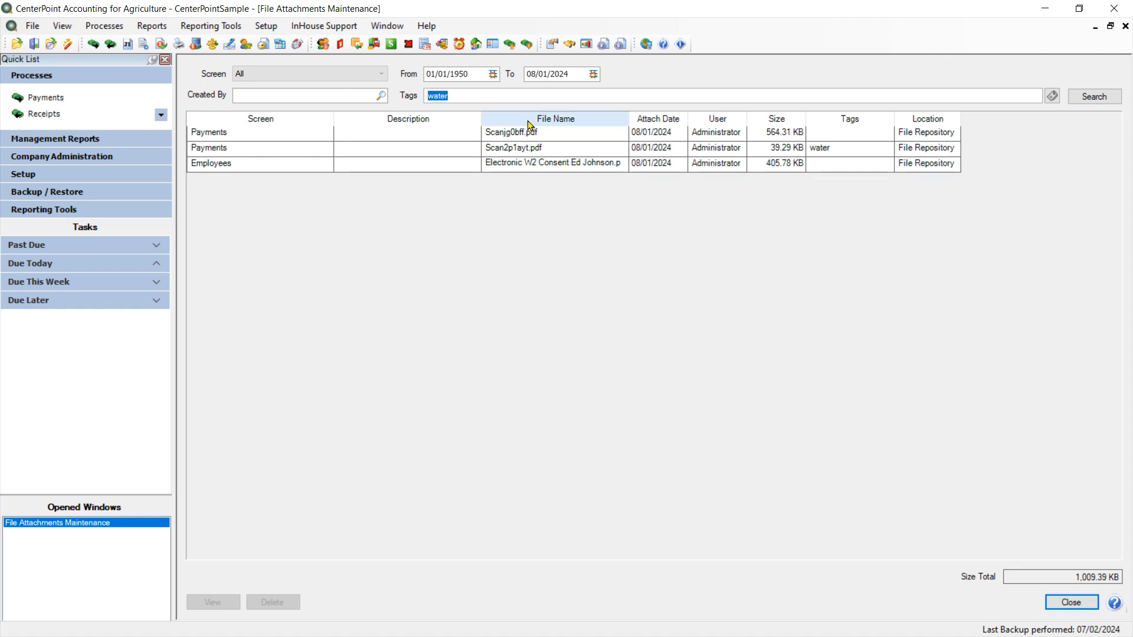
key(Delete)
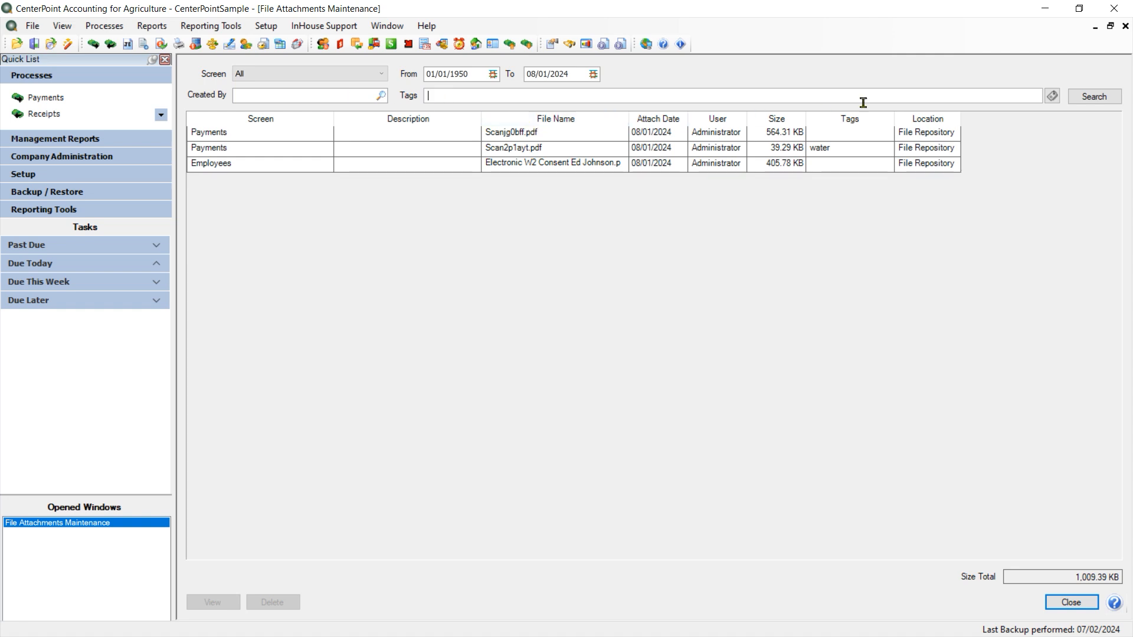
- Choose the available tag "water" as the tag filter and search the file attachments
click(1052, 96)
click(402, 229)
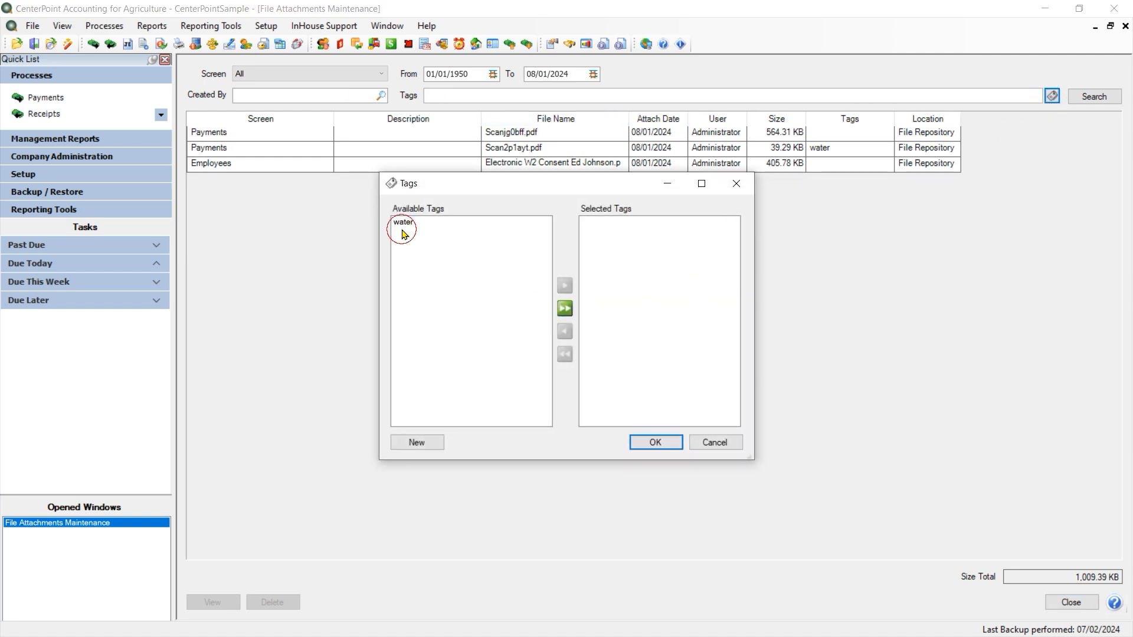
double_click(403, 224)
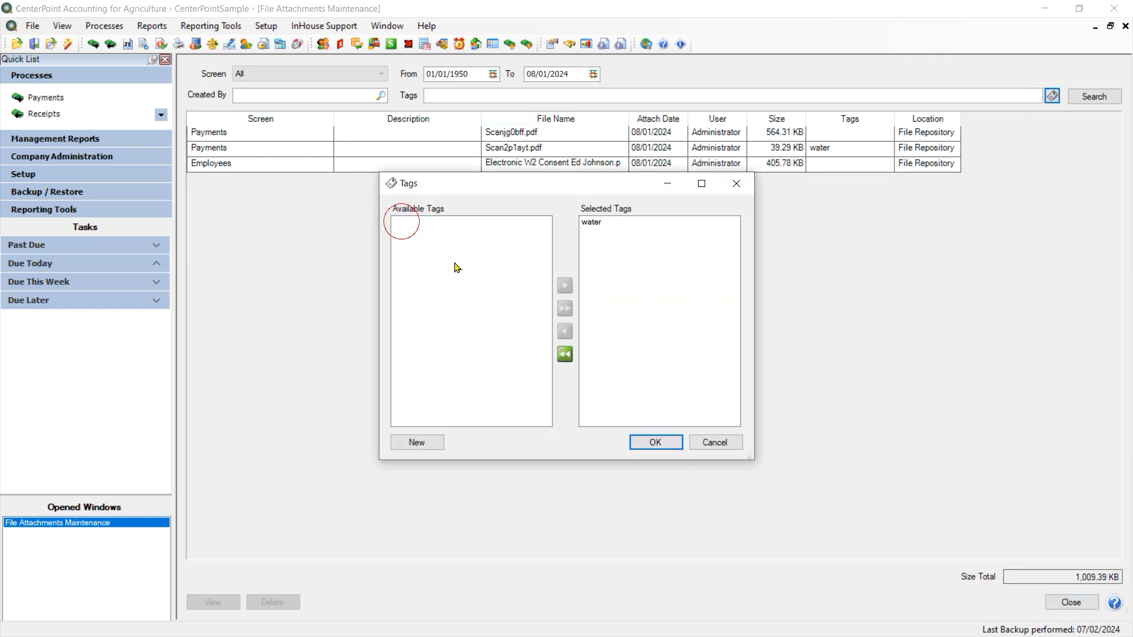
click(650, 446)
click(1094, 96)
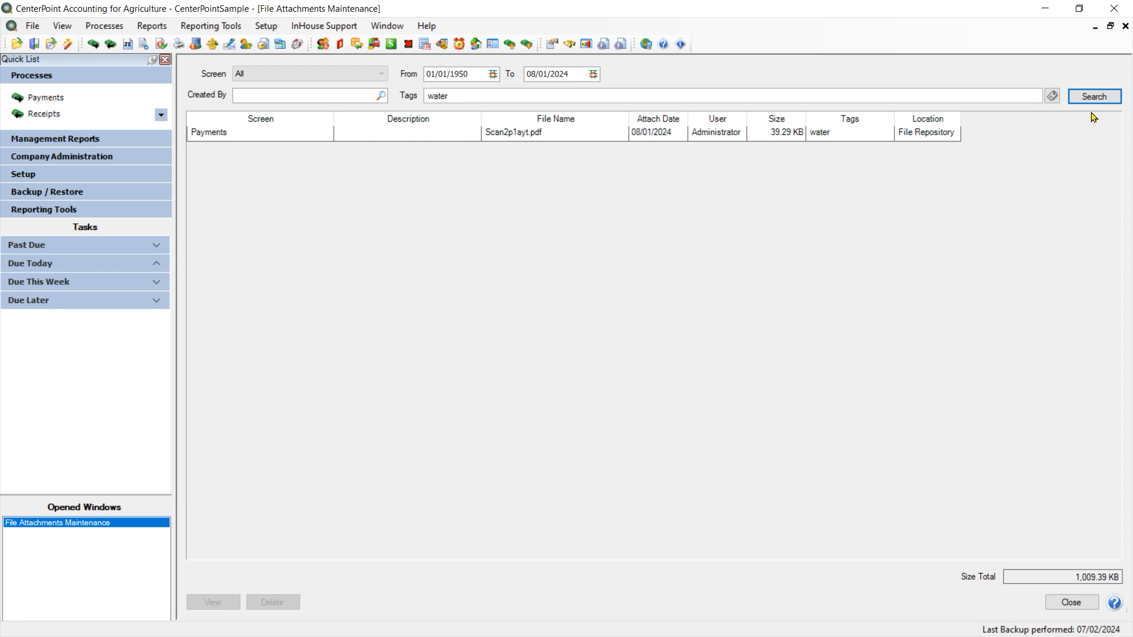
- Clear the tag filter and run the attachment search again without it
click(980, 98)
key(BackSpace)
click(1092, 100)
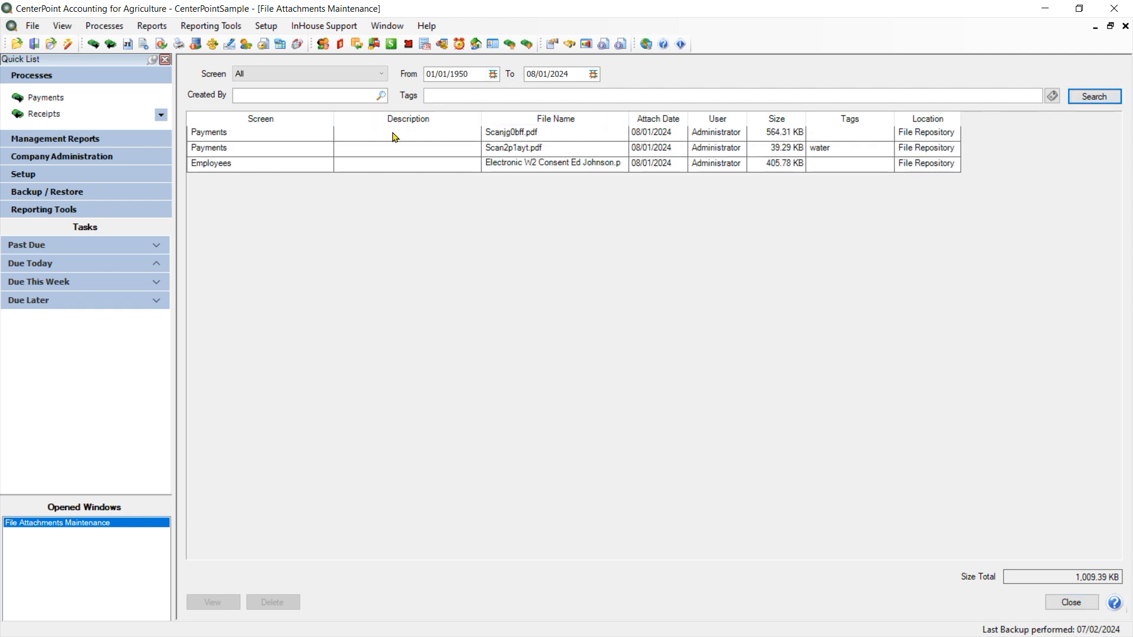
- Select all listed attachments, then only the first, check the available Screen filter choices and close File Attachments Maintenance
click(264, 138)
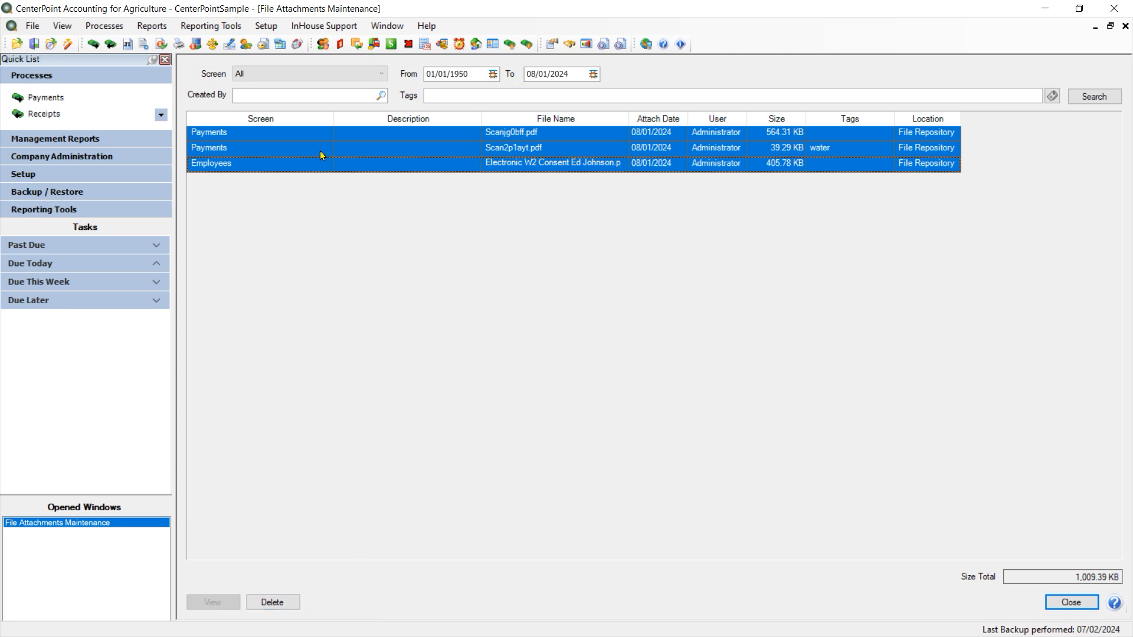
click(318, 134)
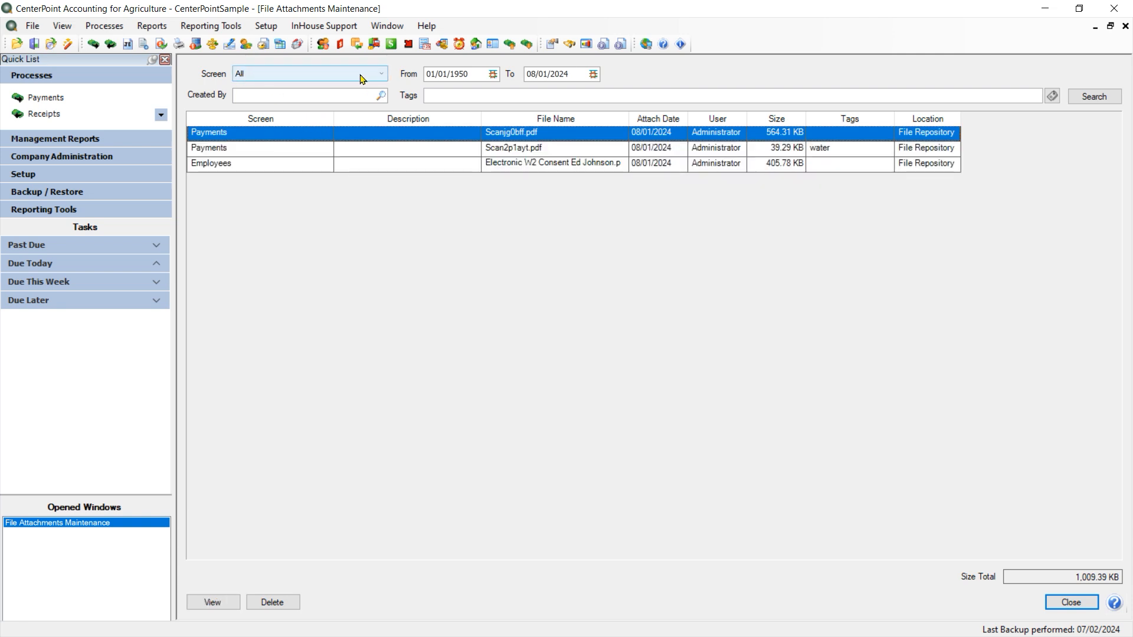
click(382, 75)
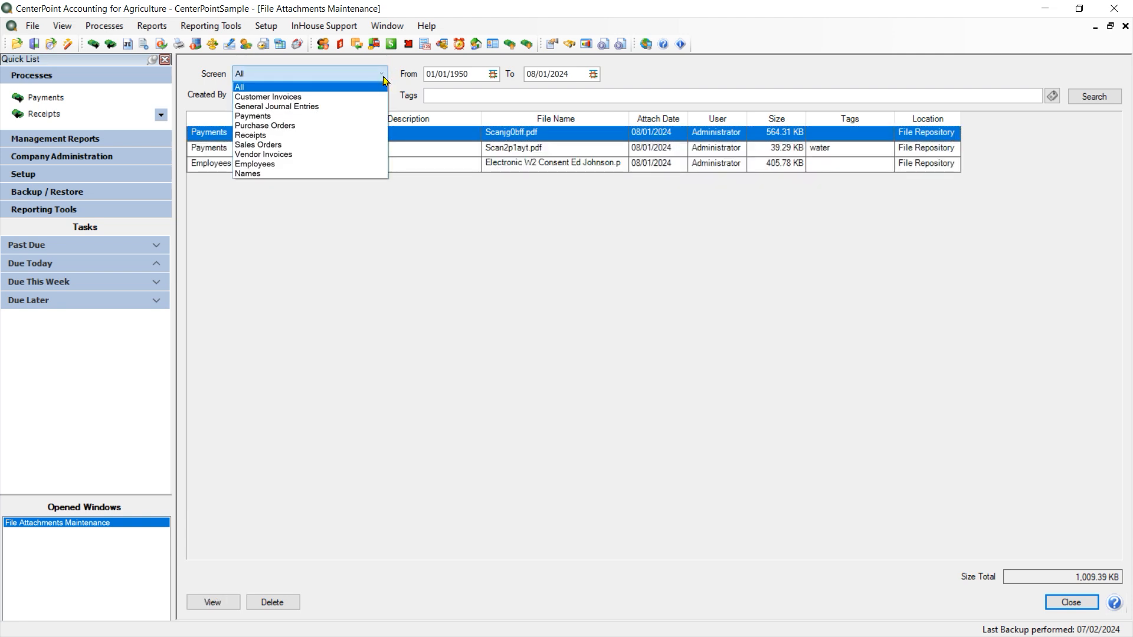
click(383, 77)
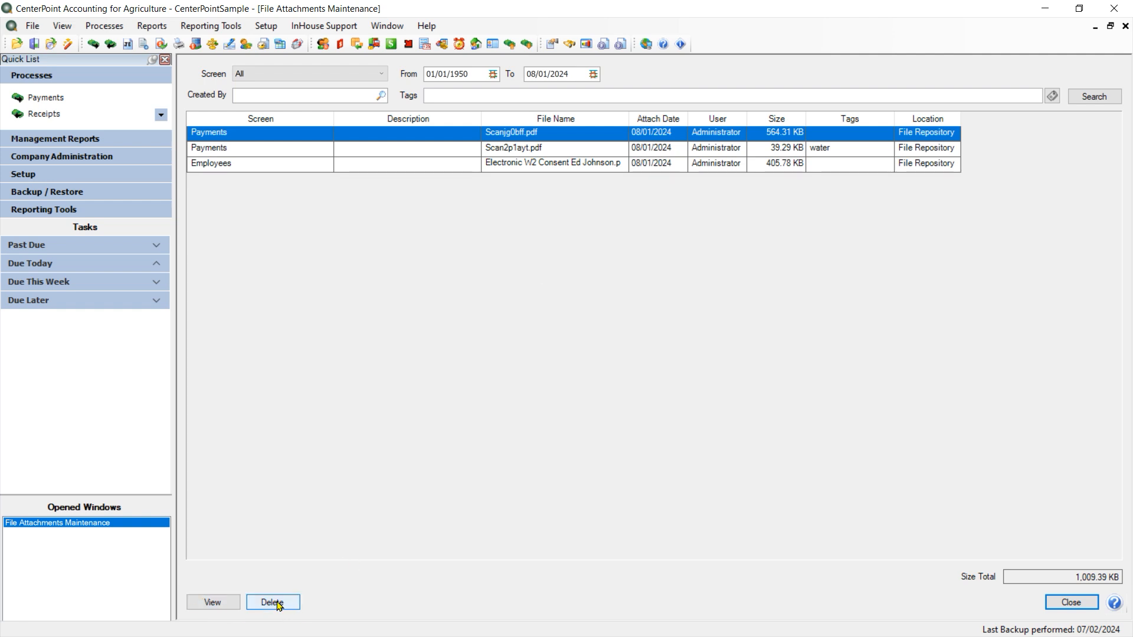
click(1066, 604)
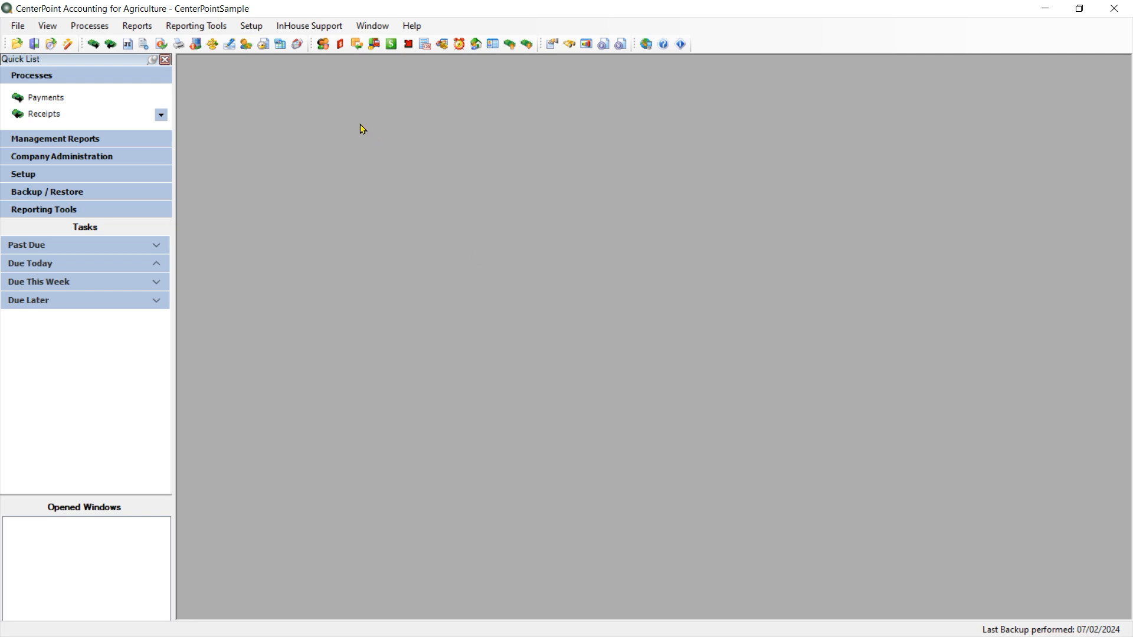
- Open Transaction Search, add the Attachments column to the results and run the search
click(192, 31)
click(217, 125)
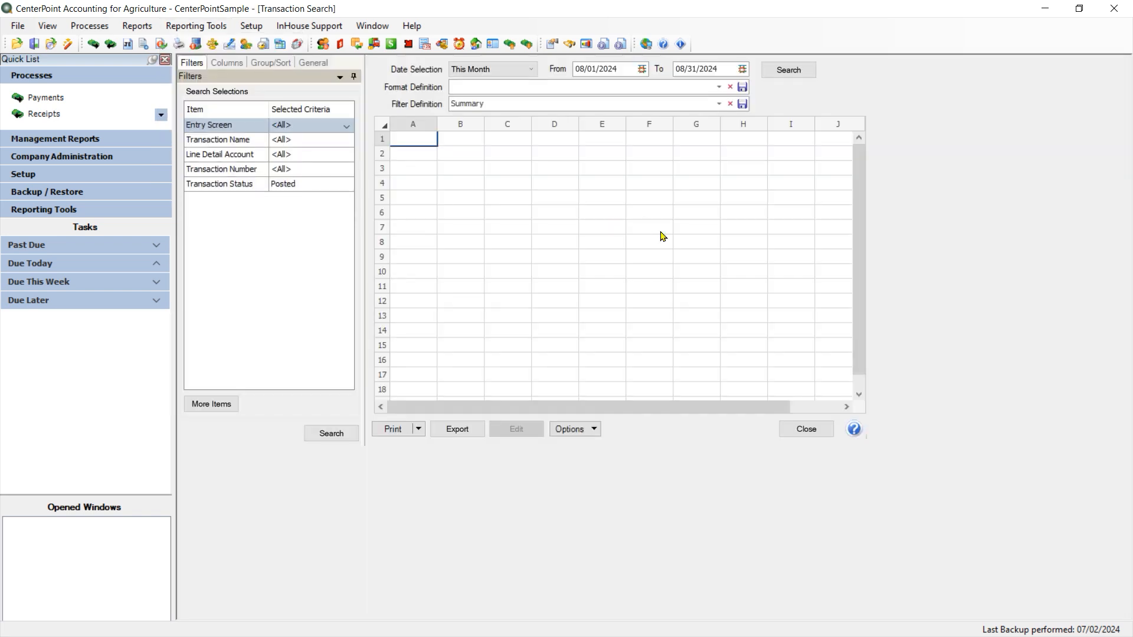
click(225, 64)
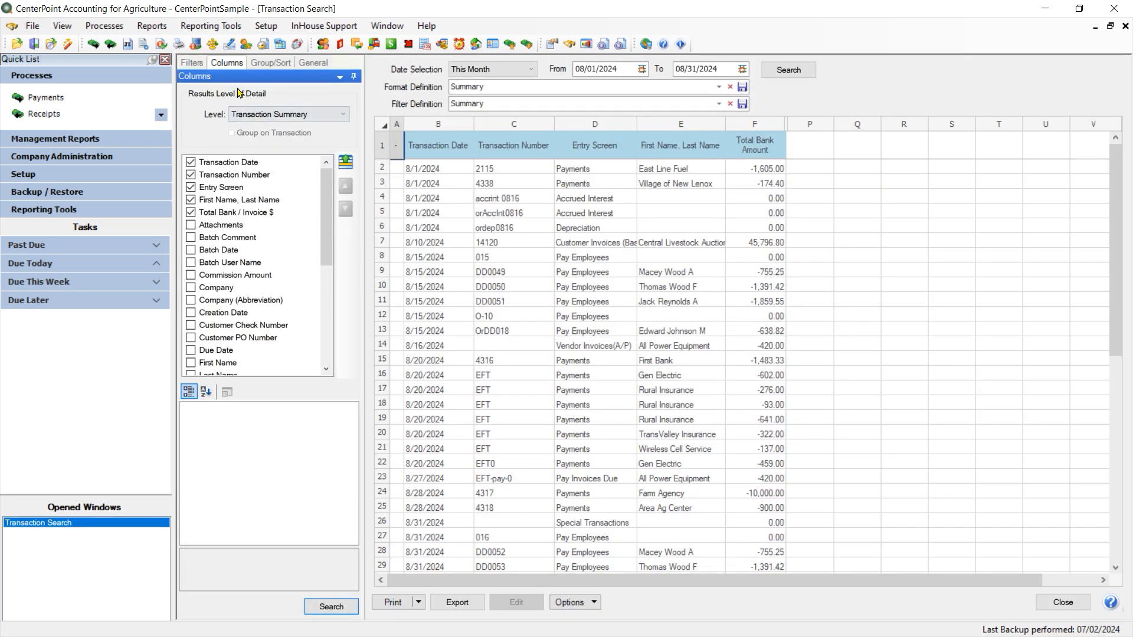
click(191, 226)
click(331, 607)
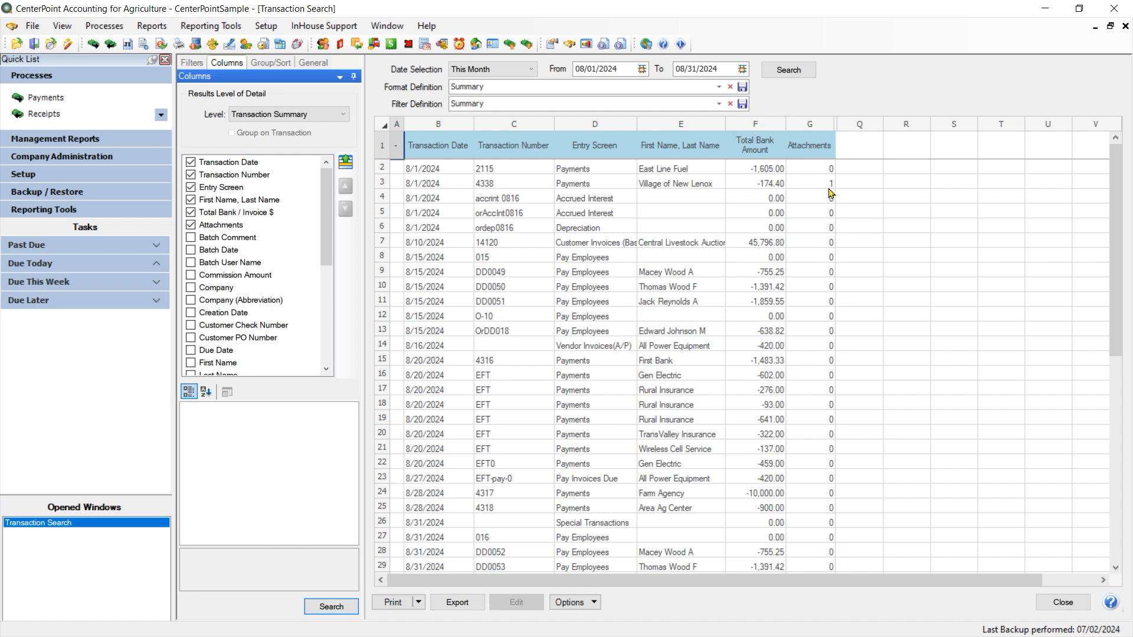
- Open the Village of New Lenox payment from the search results, view its attachments, and close the payment and the search
click(809, 187)
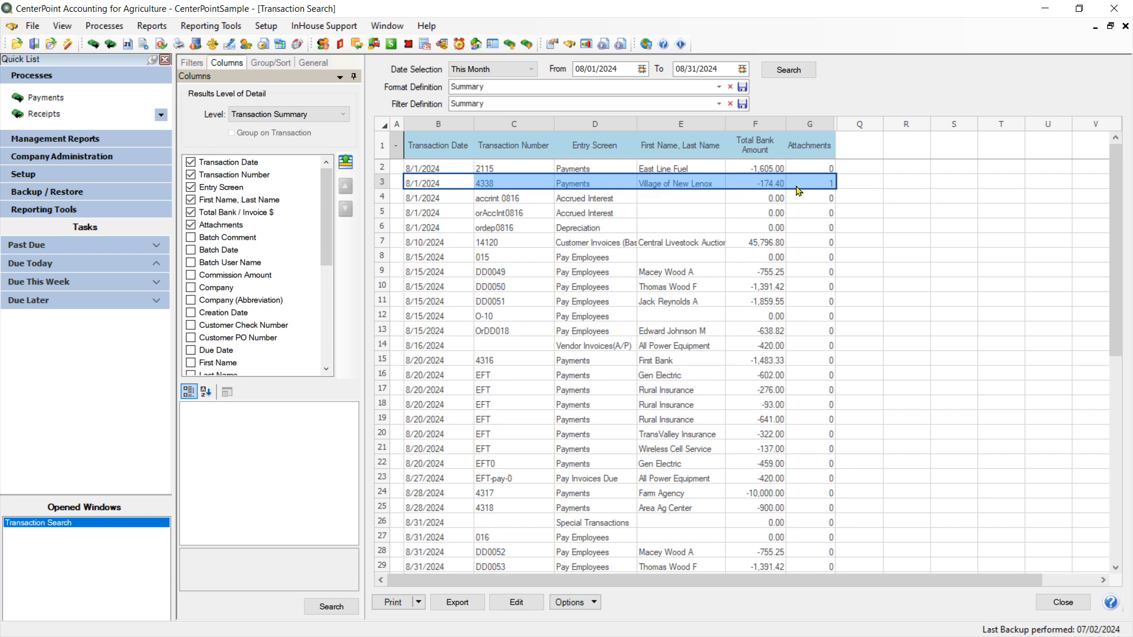
click(517, 602)
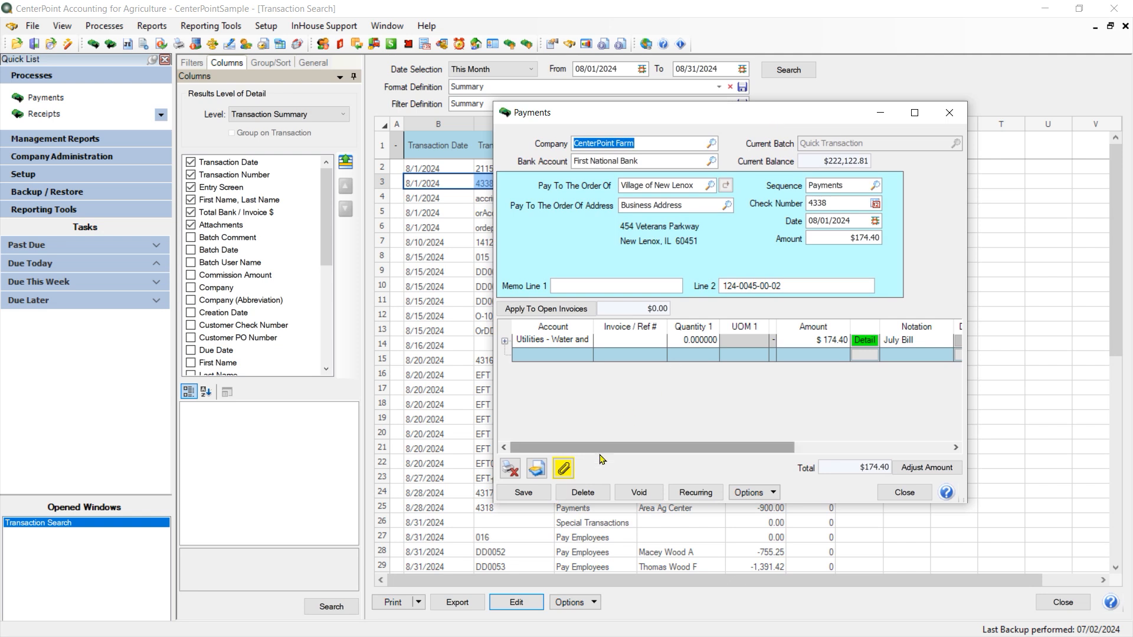
click(564, 469)
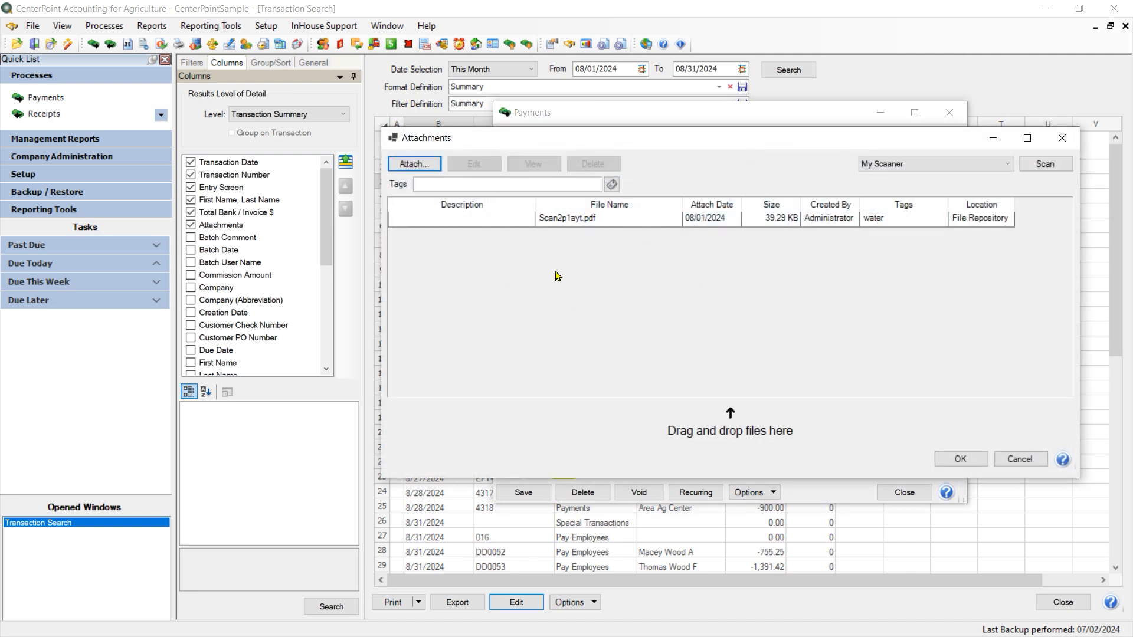
click(960, 459)
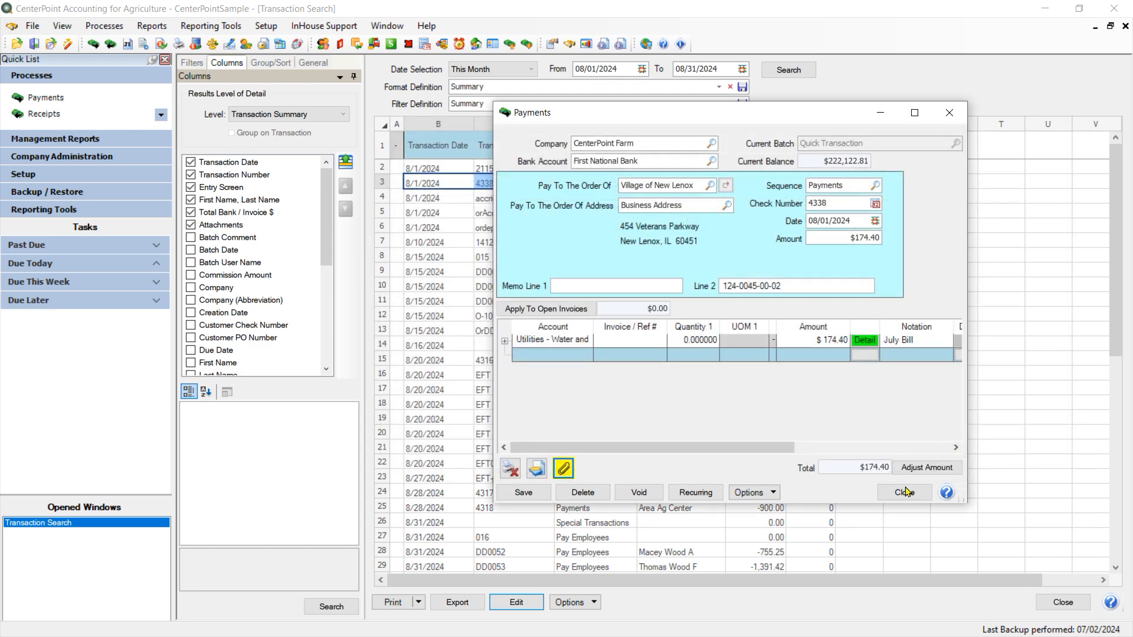
click(905, 492)
click(1065, 603)
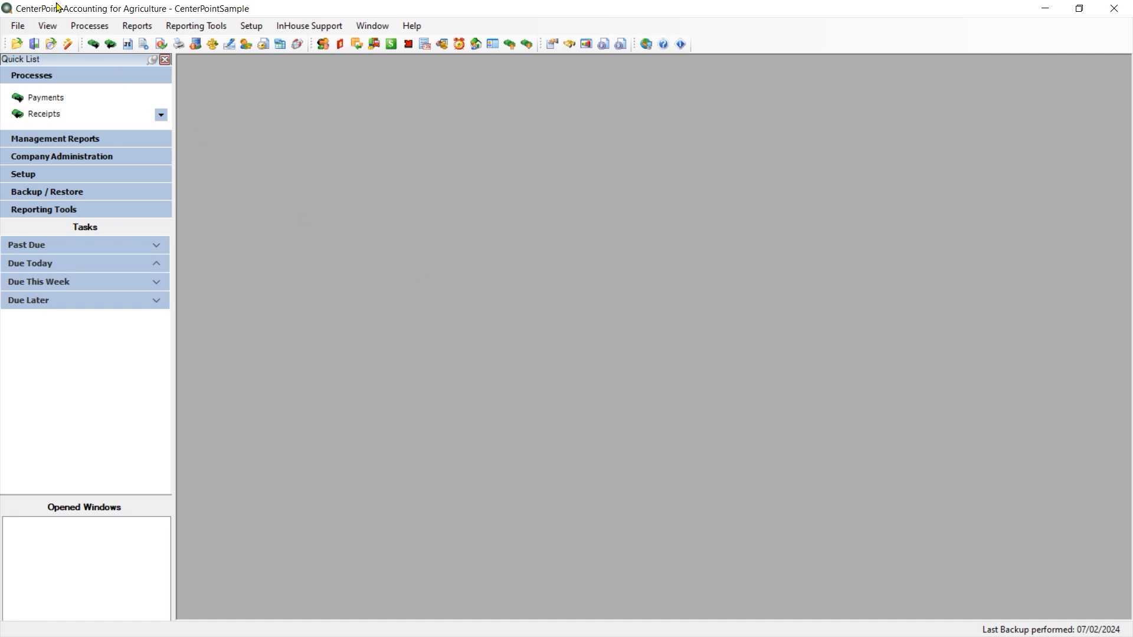
- Open the Backup File Repository dialog for backing up the file attachments
click(16, 28)
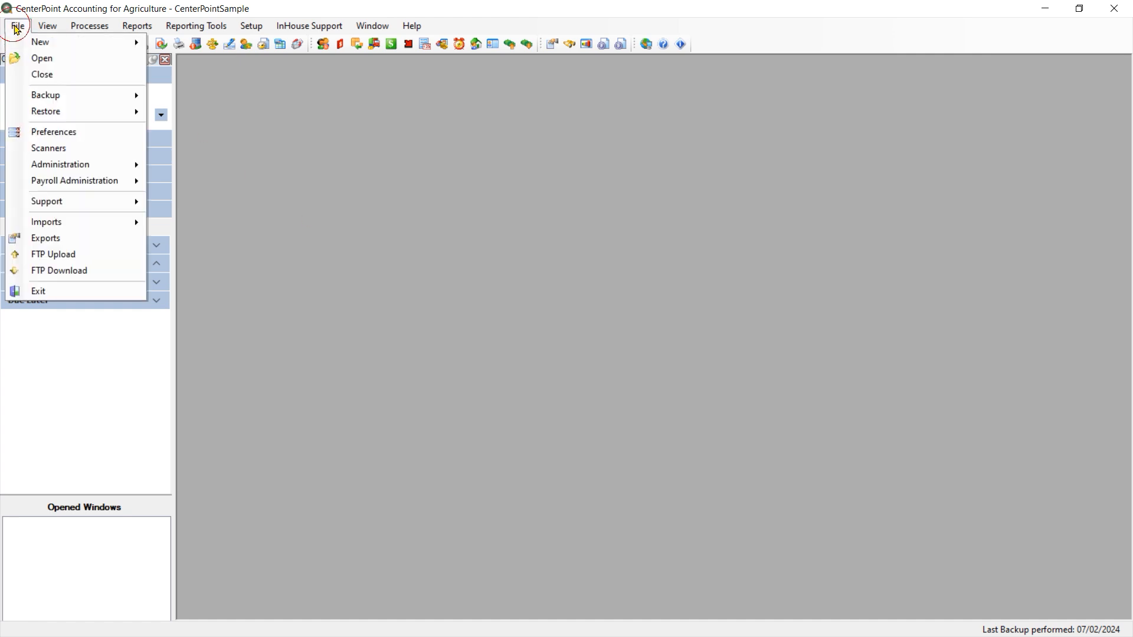
mouse_move(41, 99)
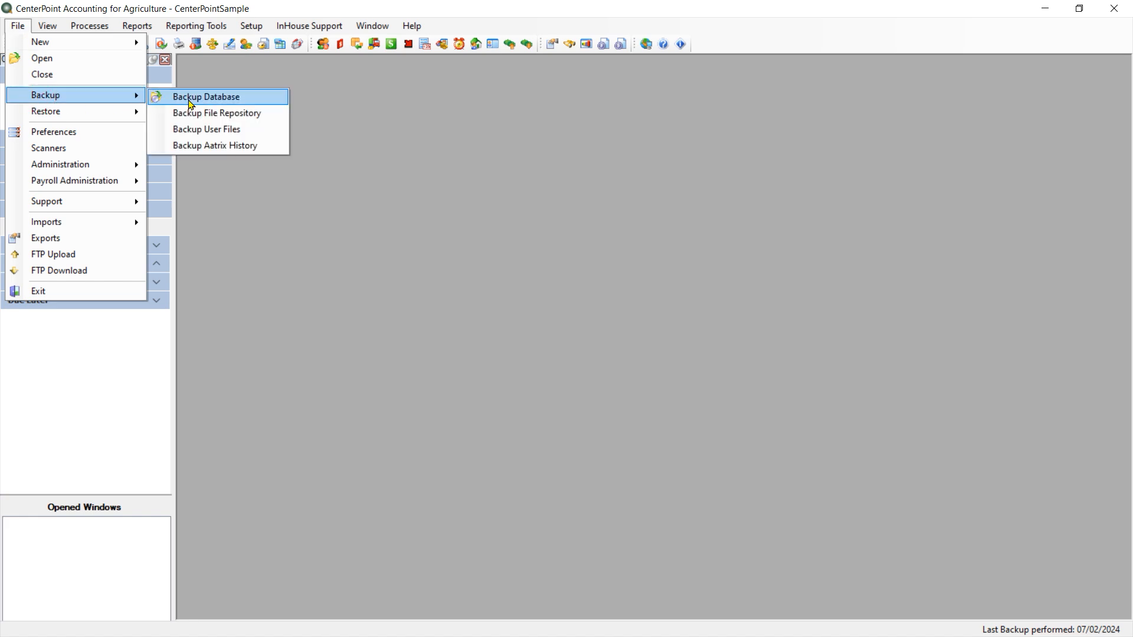
click(190, 117)
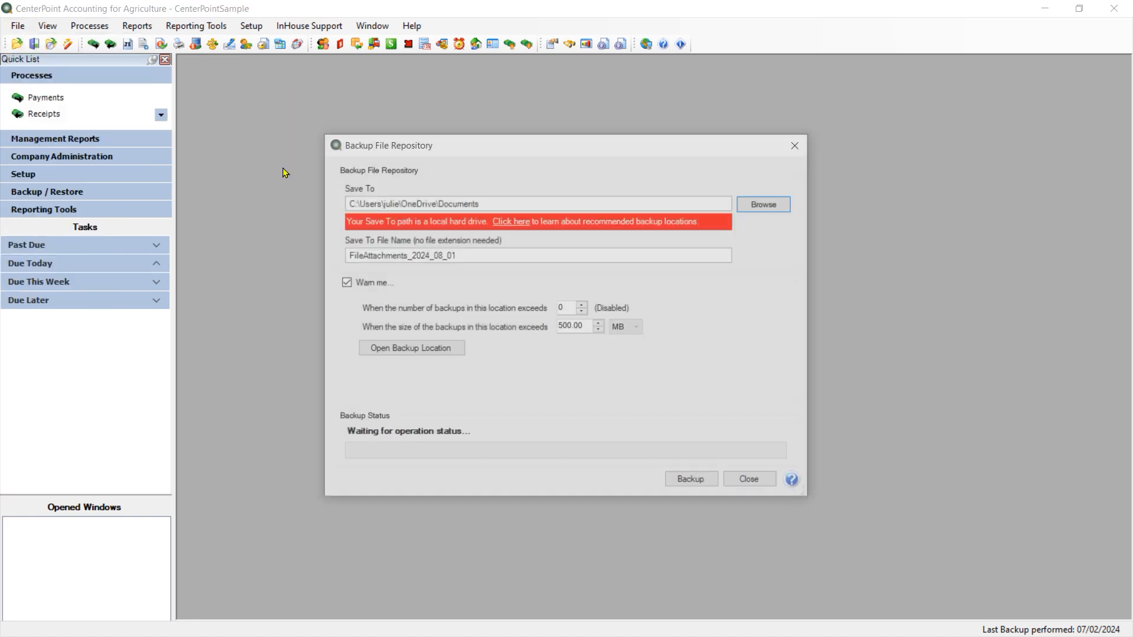